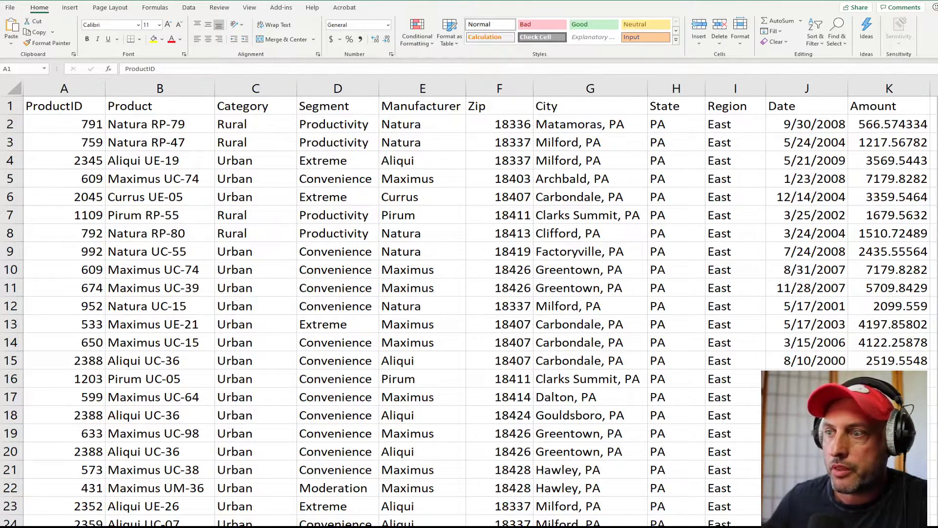
Step: Switch to the Word tutorial document and skim its introduction and the first instruction about loading the CSV file
{"action": "key", "text": "alt+Tab"}
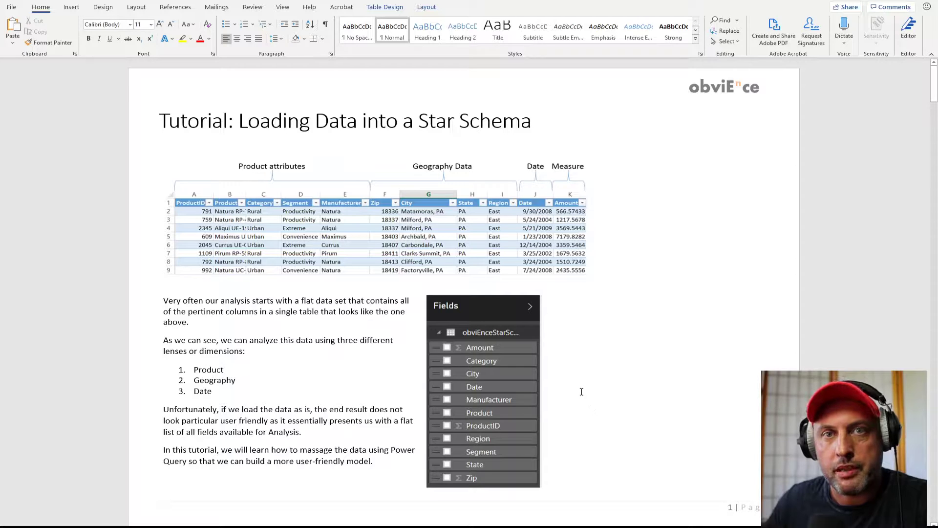
{"action": "scroll", "coordinate": [581, 394], "scroll_direction": "down", "scroll_amount": 5}
{"action": "scroll", "coordinate": [581, 395], "scroll_direction": "down", "scroll_amount": 2}
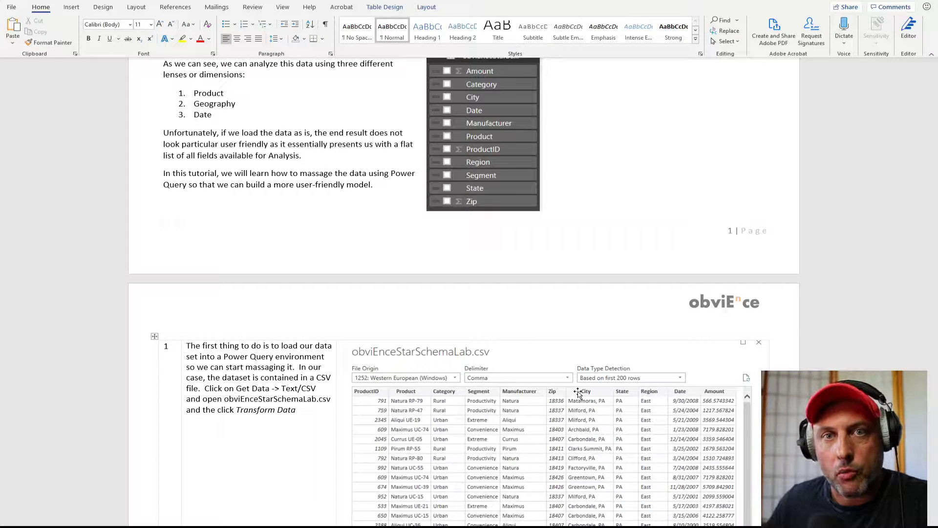
{"action": "scroll", "coordinate": [579, 393], "scroll_direction": "up", "scroll_amount": 5}
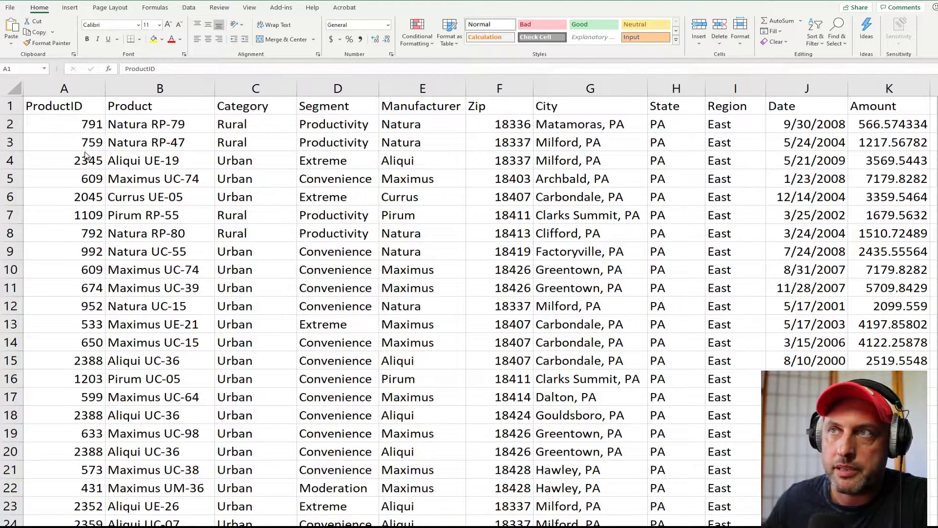
Step: In the Excel sheet, review the header row from ProductID and Manufacturer through Zip and Date to Amount
{"action": "left_click", "coordinate": [78, 108]}
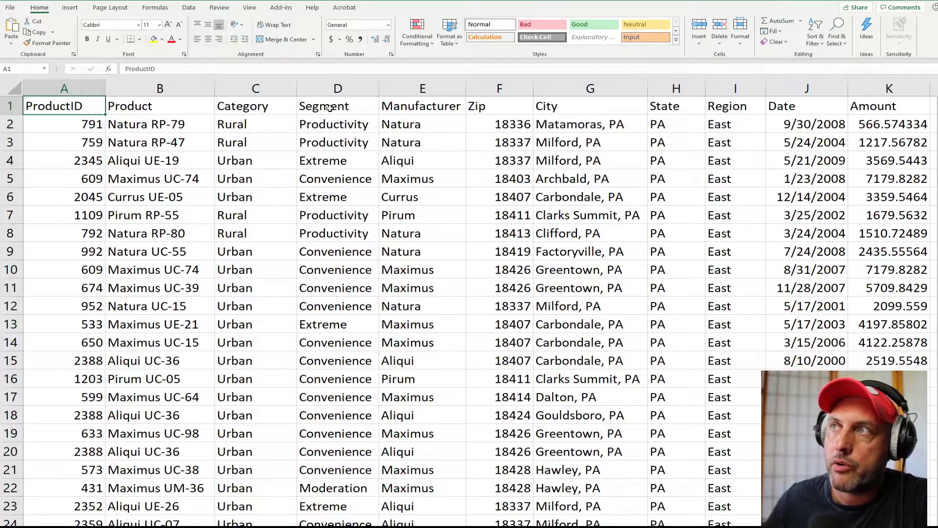
{"action": "left_click", "coordinate": [416, 110]}
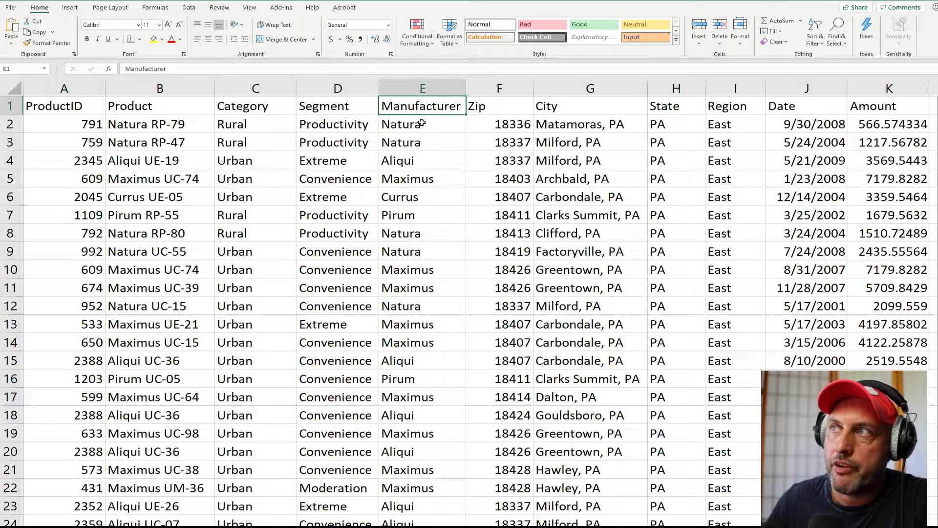
{"action": "left_click", "coordinate": [511, 112]}
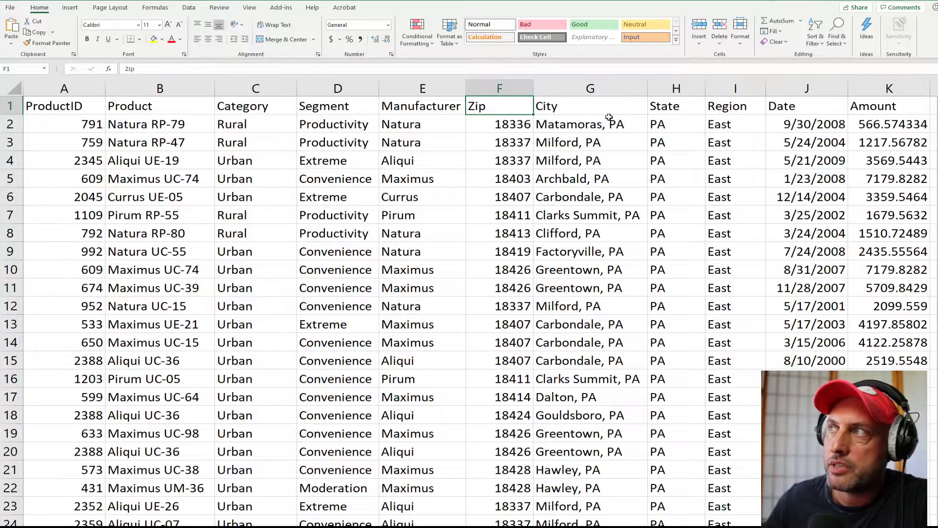
{"action": "left_click", "coordinate": [785, 109]}
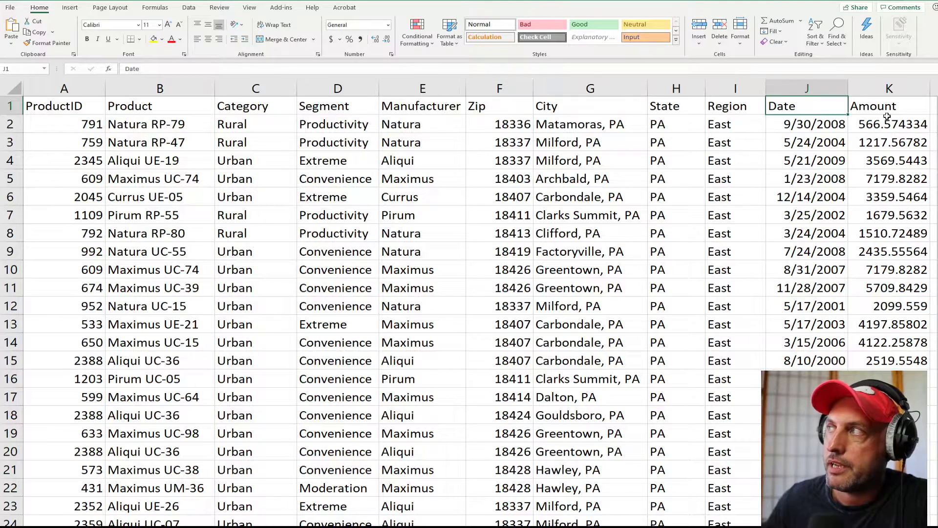
{"action": "left_click", "coordinate": [888, 112]}
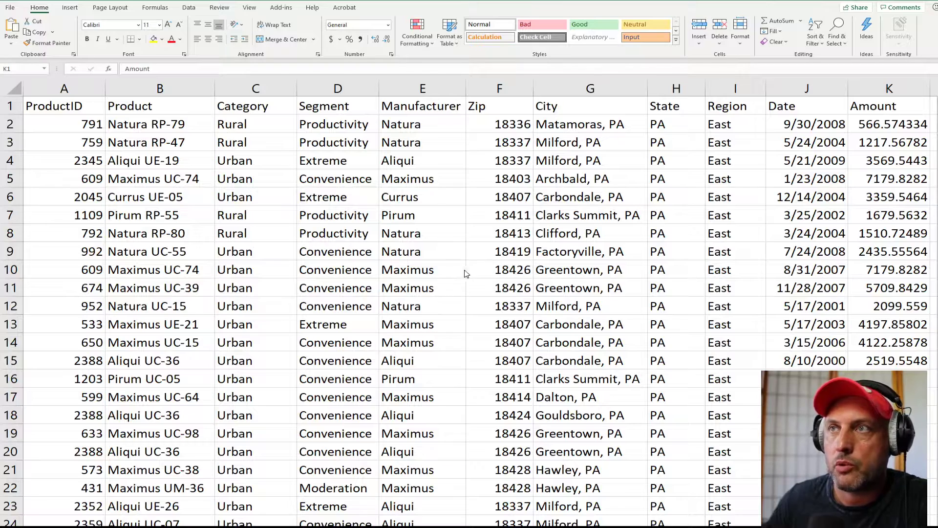
Step: Shade the product columns A to E, from ProductID to Manufacturer, with a light gold fill
{"action": "left_click", "coordinate": [82, 88]}
{"action": "left_click_drag", "start_coordinate": [80, 85], "coordinate": [421, 97]}
{"action": "left_click", "coordinate": [162, 40]}
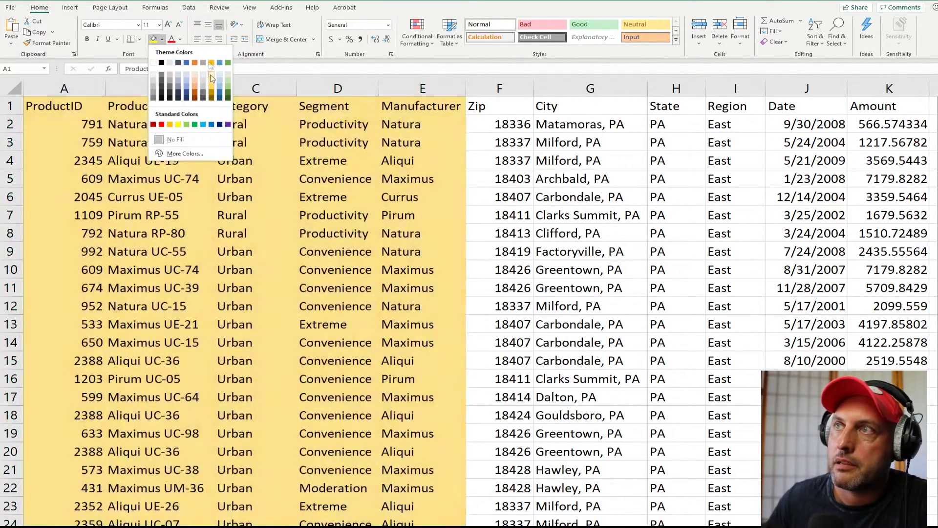
{"action": "left_click", "coordinate": [211, 73]}
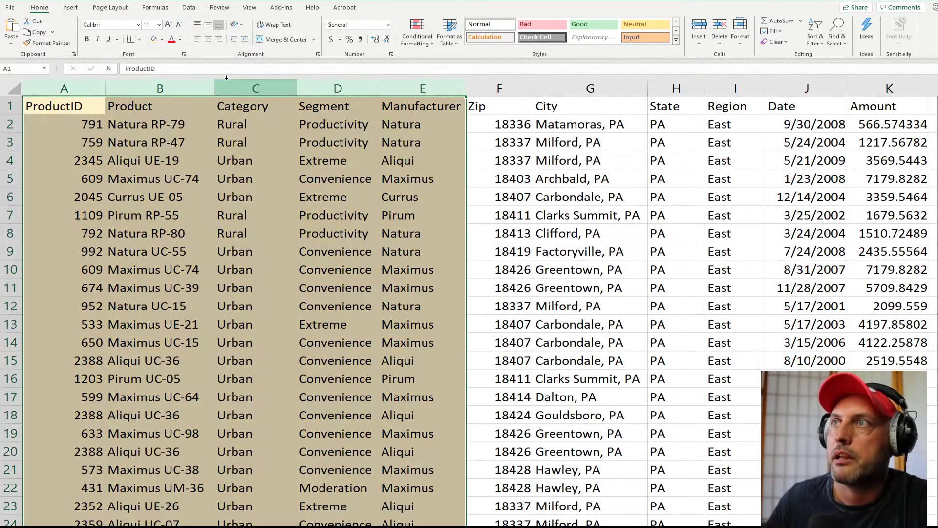
{"action": "left_click", "coordinate": [393, 250]}
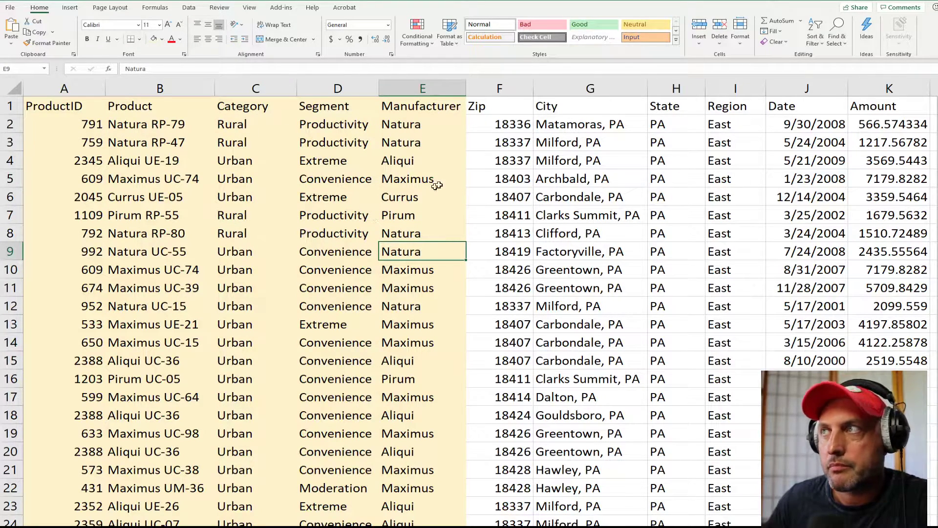
Step: Shade the geography columns F to I, from Zip to Region, with a light green fill
{"action": "left_click_drag", "start_coordinate": [500, 89], "coordinate": [719, 100]}
{"action": "left_click", "coordinate": [162, 39]}
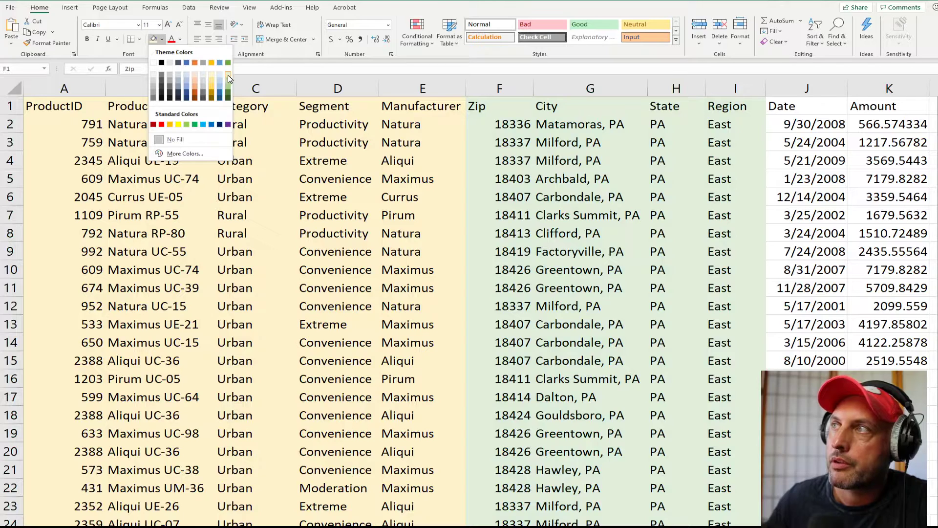
{"action": "left_click", "coordinate": [228, 76]}
Step: Shade the Date column J with a light orange fill
{"action": "left_click", "coordinate": [819, 89]}
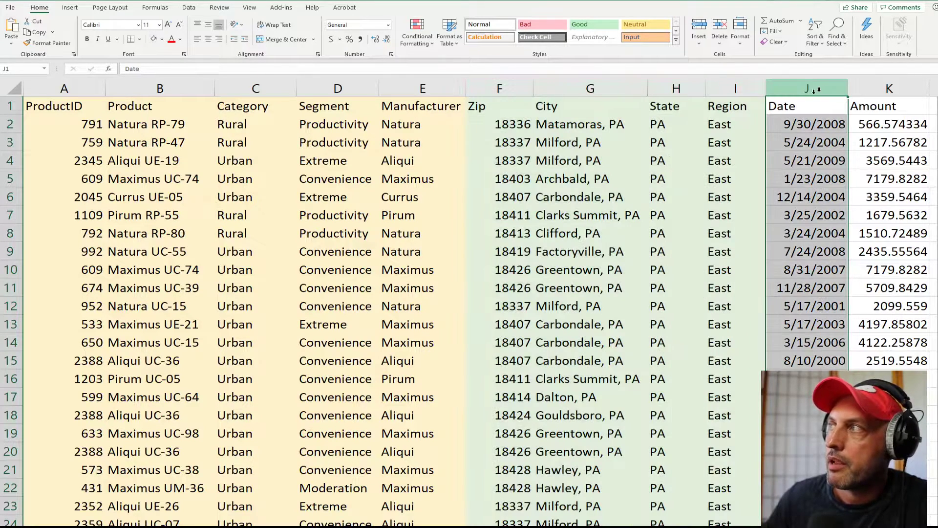
{"action": "left_click", "coordinate": [163, 40]}
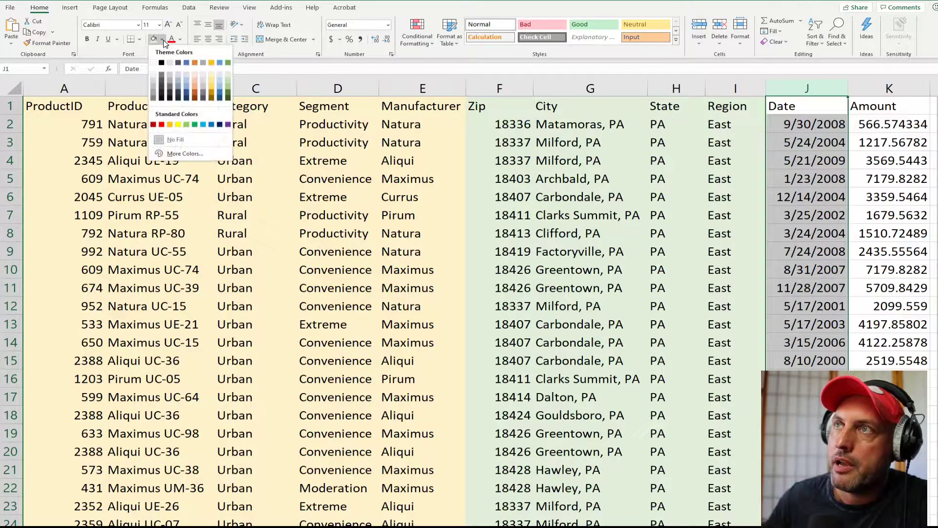
{"action": "left_click", "coordinate": [195, 81]}
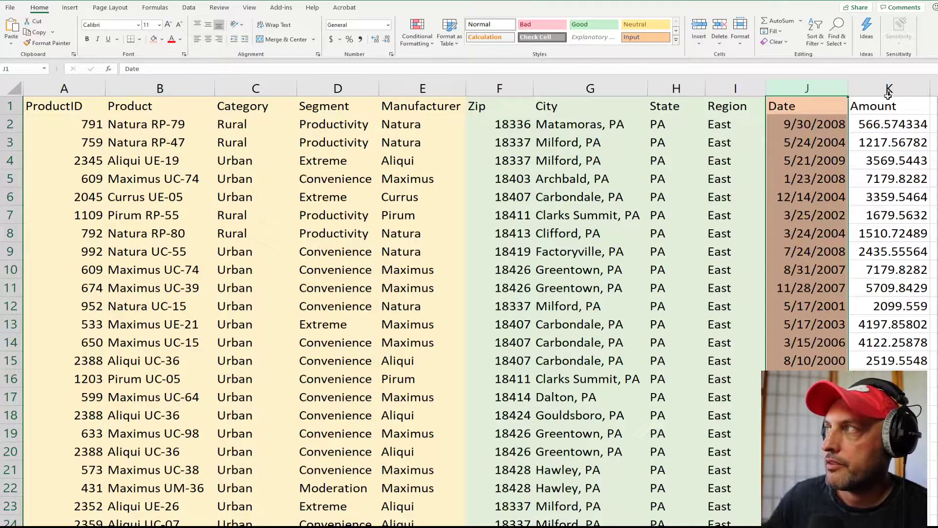
Step: Compare the shaded product, geography and date column groups with the Amount column, then examine the flat table as a whole
{"action": "left_click", "coordinate": [888, 93]}
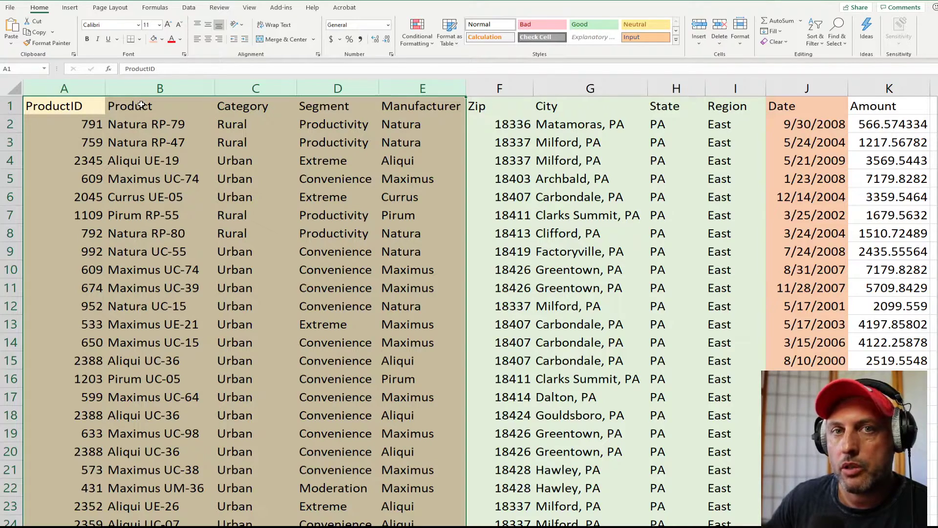
{"action": "left_click", "coordinate": [175, 124]}
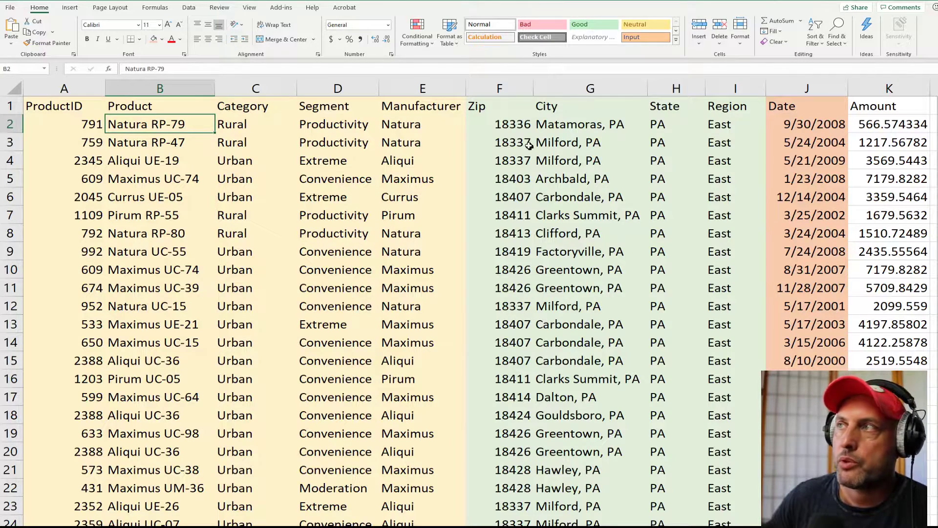
{"action": "left_click_drag", "start_coordinate": [507, 100], "coordinate": [734, 304]}
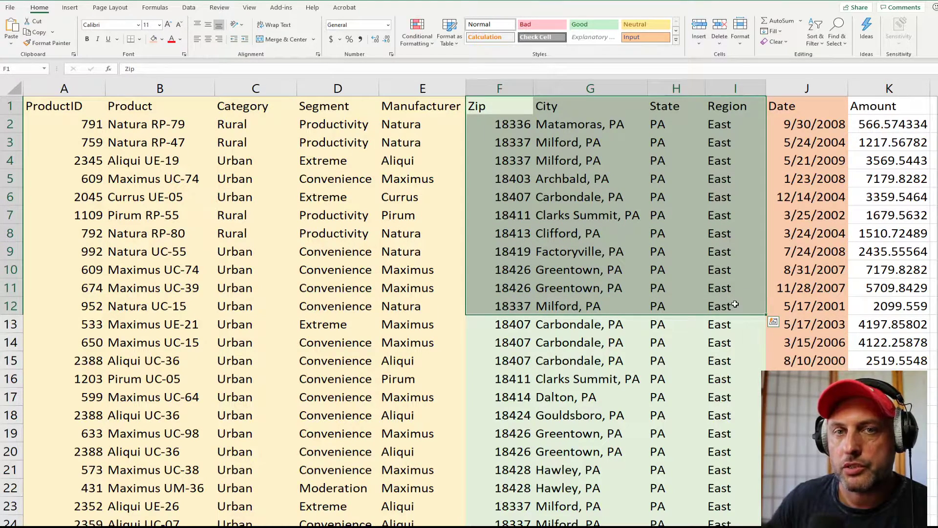
{"action": "left_click", "coordinate": [508, 107]}
{"action": "left_click_drag", "start_coordinate": [74, 107], "coordinate": [430, 264]}
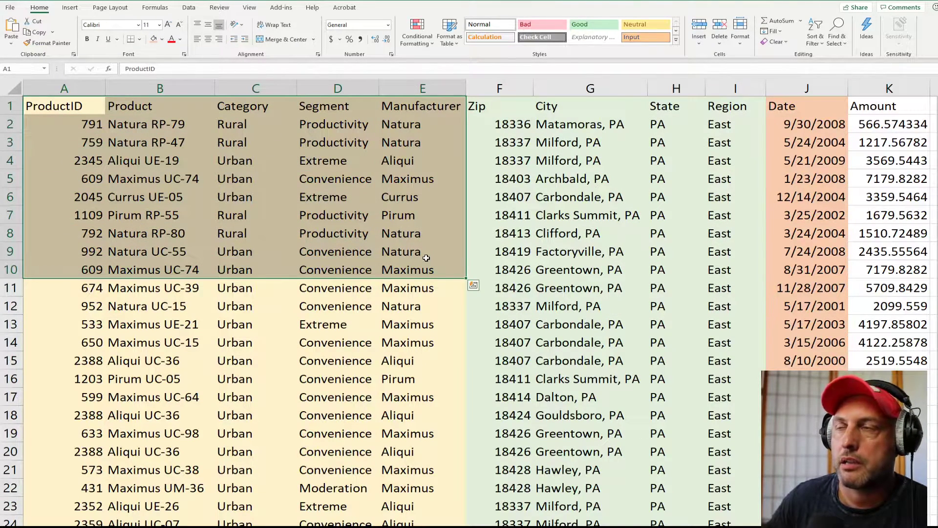
{"action": "left_click", "coordinate": [84, 108]}
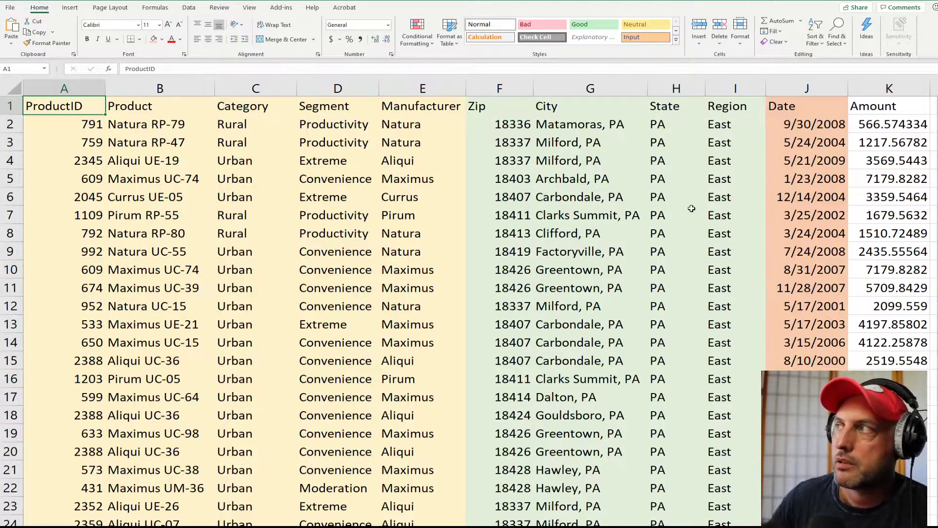
{"action": "left_click", "coordinate": [815, 113]}
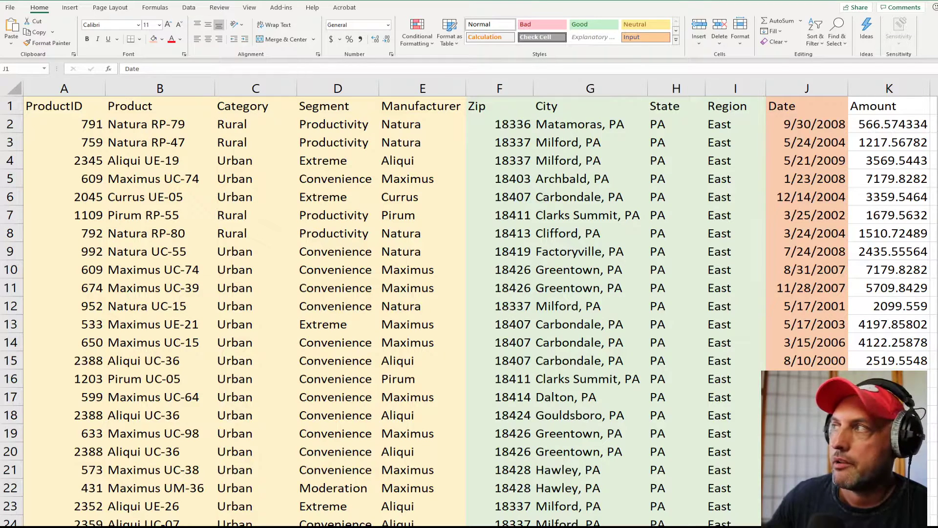
{"action": "left_click", "coordinate": [890, 89]}
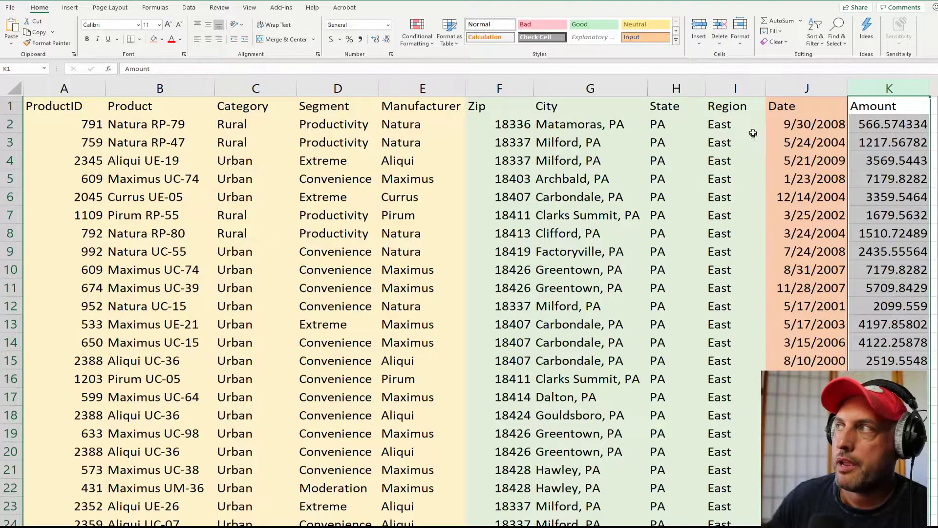
{"action": "left_click_drag", "start_coordinate": [797, 91], "coordinate": [58, 88]}
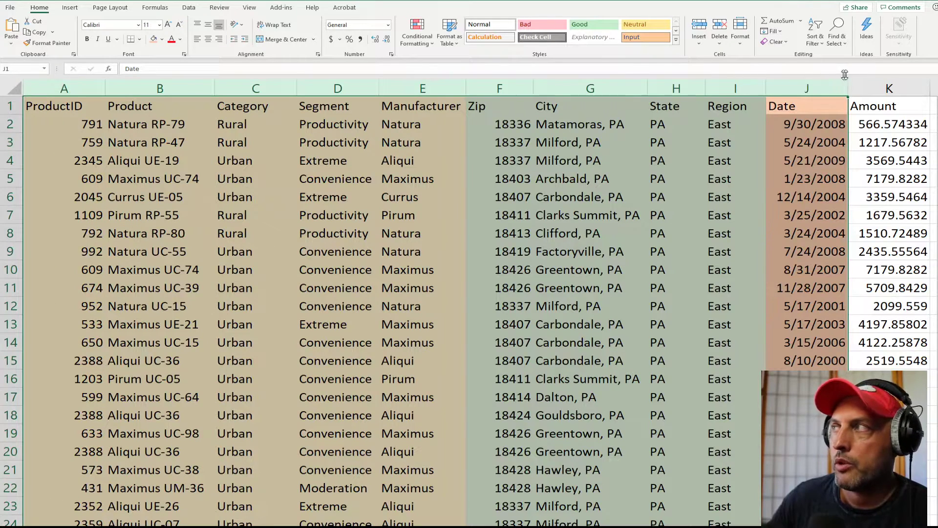
{"action": "left_click", "coordinate": [880, 88]}
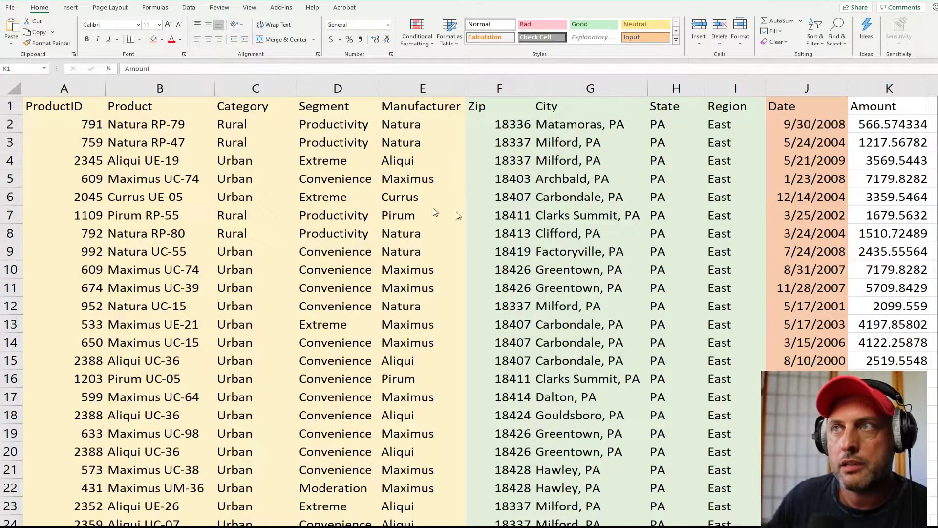
{"action": "key", "text": "ctrl+space"}
{"action": "left_click_drag", "start_coordinate": [89, 89], "coordinate": [874, 103]}
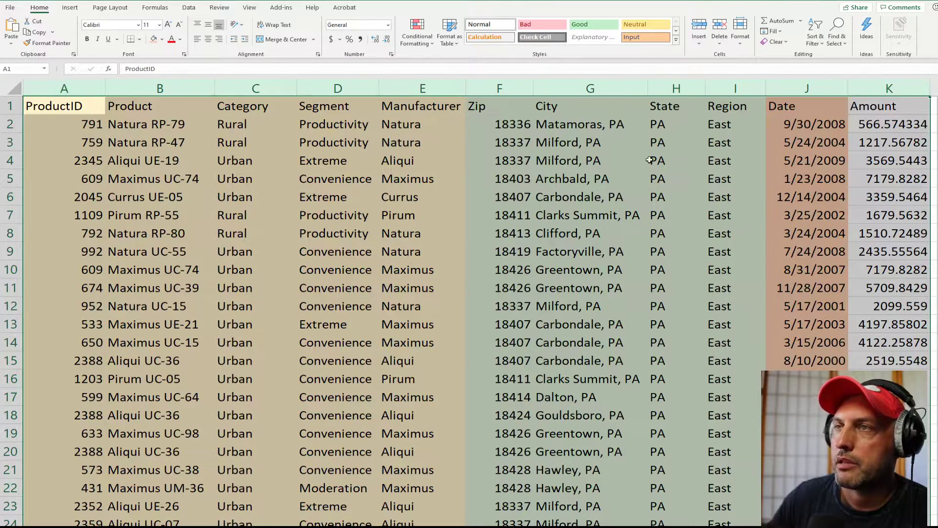
{"action": "left_click", "coordinate": [233, 207]}
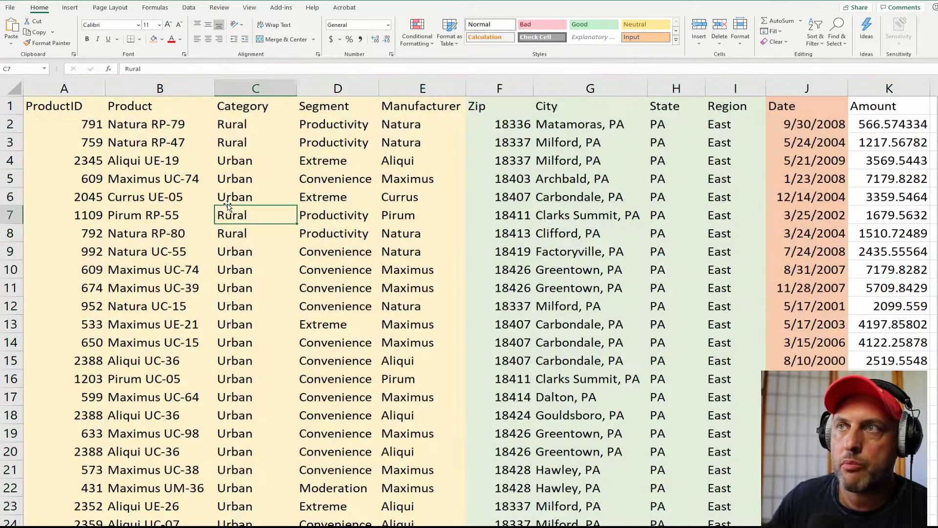
Step: Examine the ProductID column as the product key alongside its attribute columns, Product through Manufacturer
{"action": "left_click", "coordinate": [87, 100]}
{"action": "key", "text": "ctrl+shift+Down"}
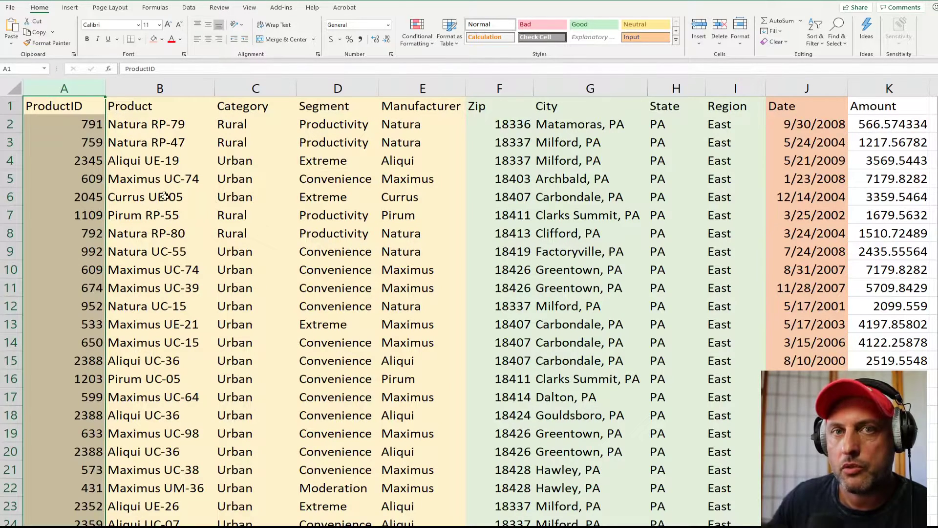
{"action": "left_click", "coordinate": [86, 209]}
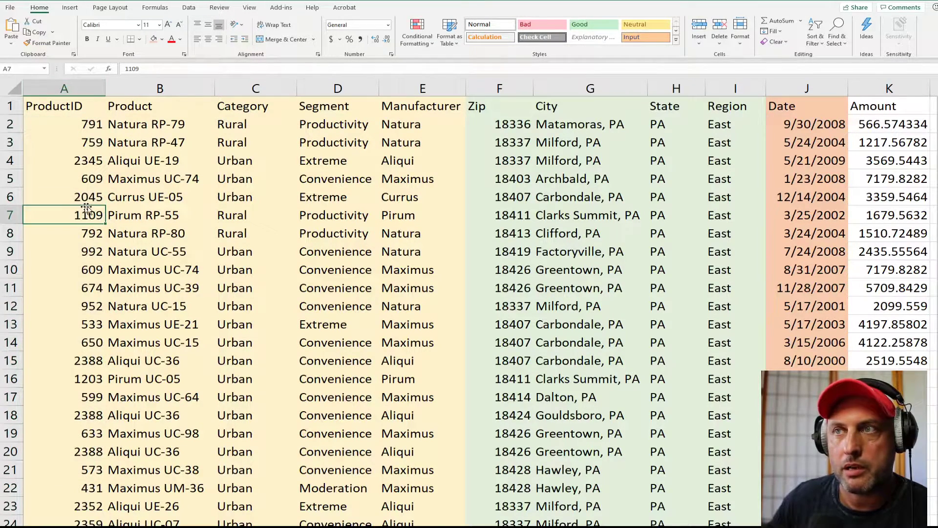
{"action": "left_click", "coordinate": [243, 215]}
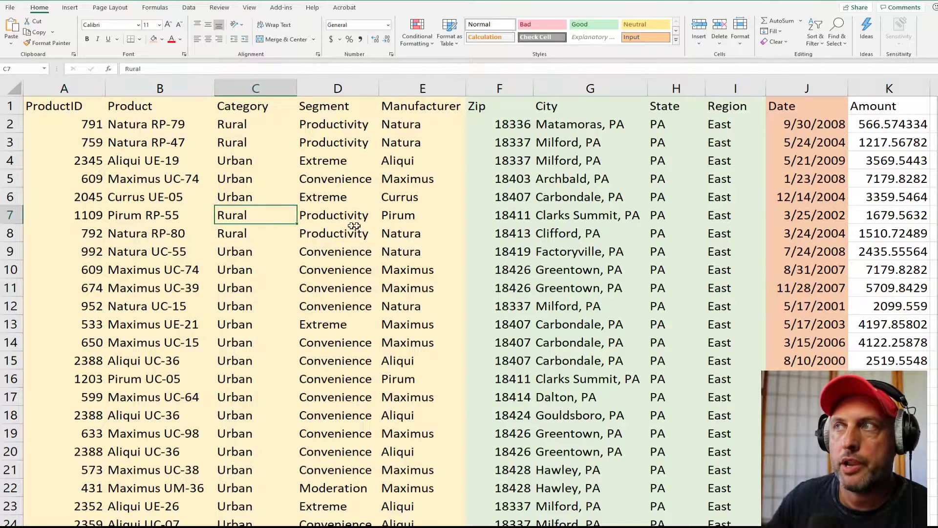
{"action": "left_click", "coordinate": [405, 218]}
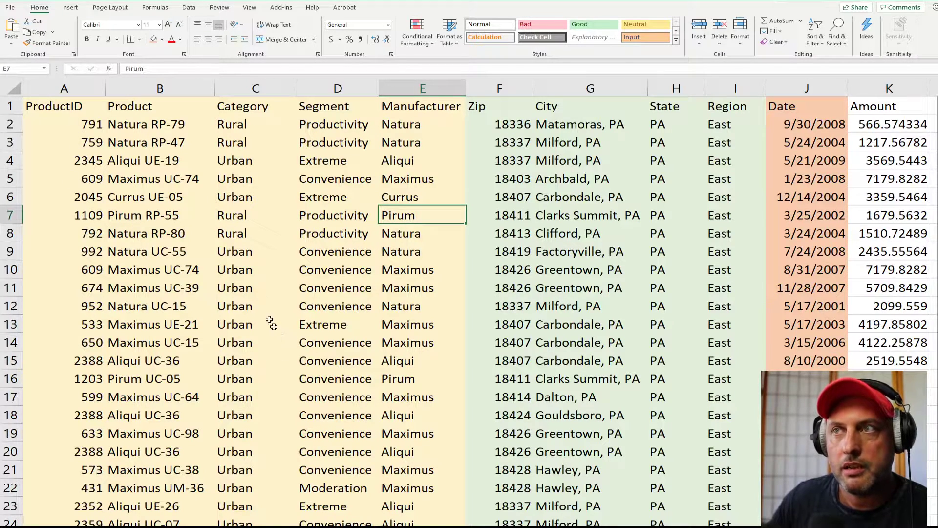
{"action": "left_click", "coordinate": [156, 105]}
{"action": "key", "text": "ctrl+shift+Down"}
{"action": "key", "text": "shift+Right"}
{"action": "key", "text": "shift+Right"}
{"action": "key", "text": "shift+Right"}
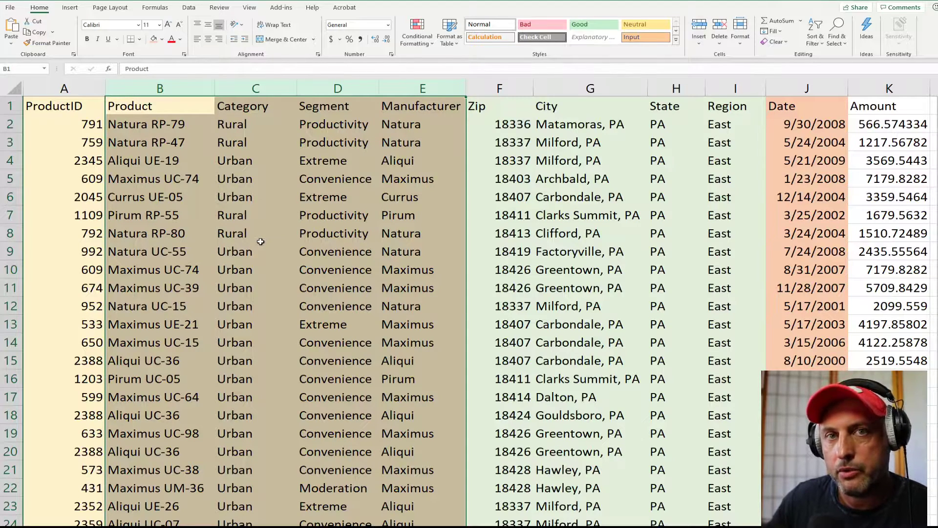
{"action": "left_click", "coordinate": [69, 106]}
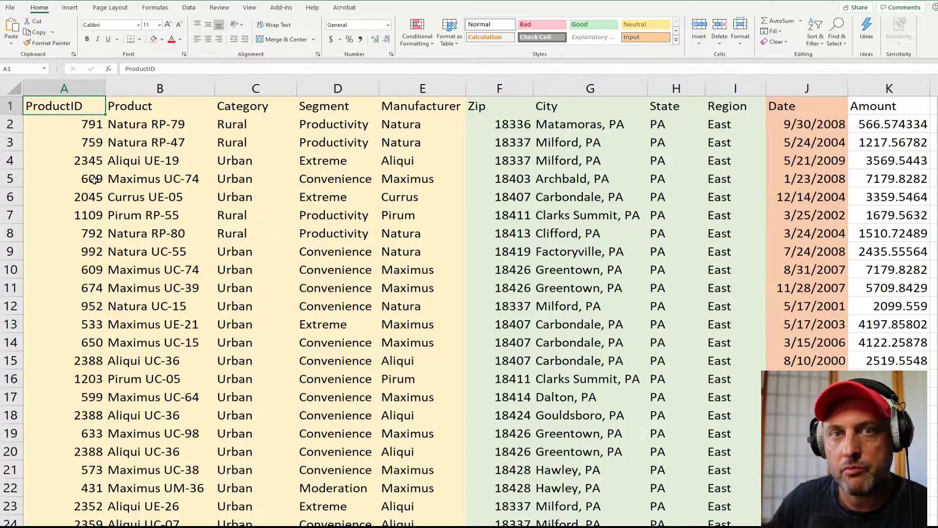
Step: Examine the geography columns Zip through Region, checking the Zip header and the City column individually
{"action": "left_click_drag", "start_coordinate": [488, 105], "coordinate": [725, 104]}
{"action": "key", "text": "ctrl+shift+Down"}
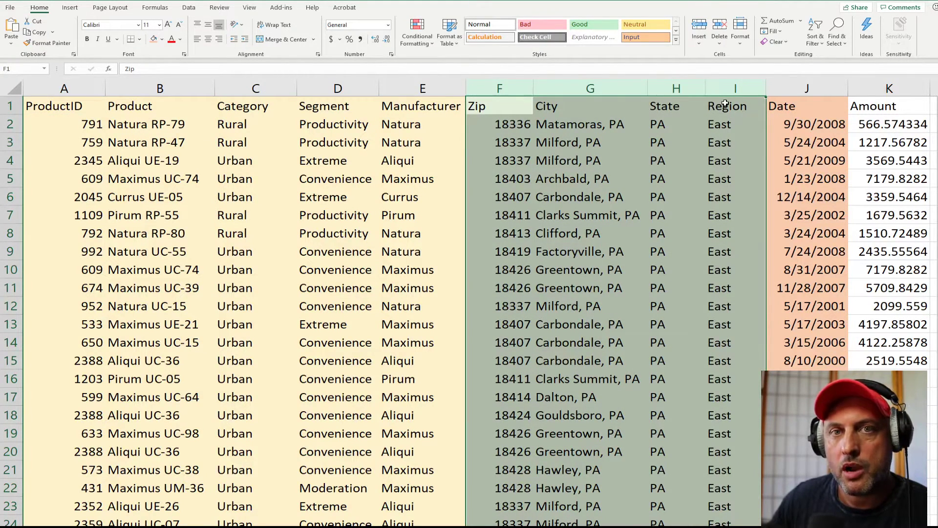
{"action": "left_click", "coordinate": [505, 103]}
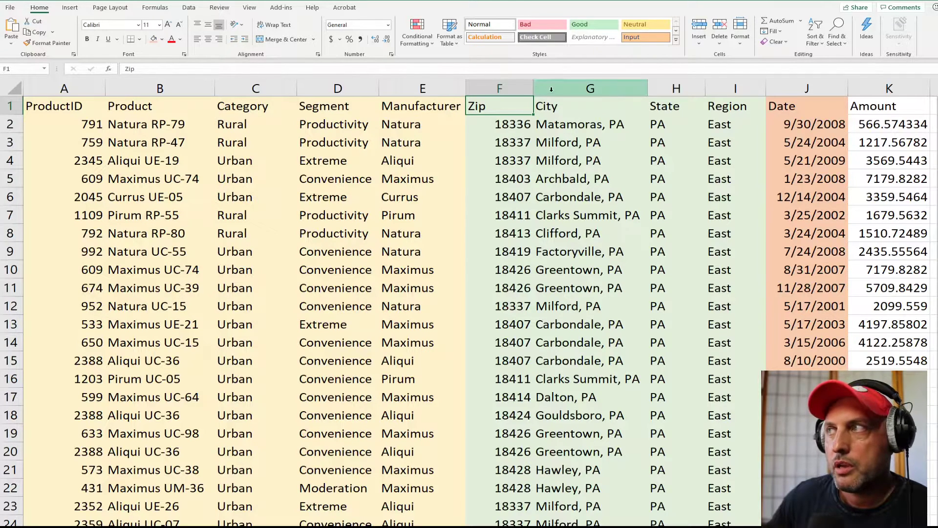
{"action": "left_click", "coordinate": [579, 89]}
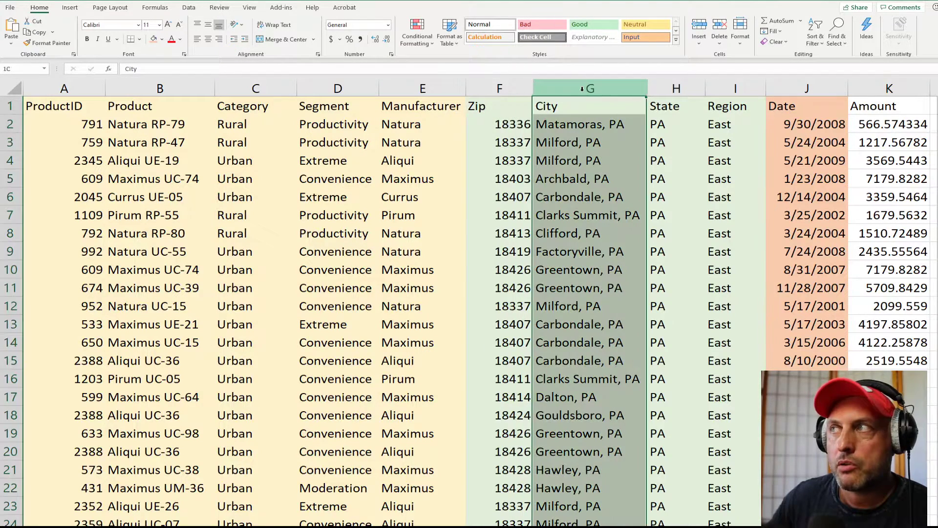
Step: Examine the State and Region attributes and the Zip key of the geography dimension, then the Date column
{"action": "left_click", "coordinate": [669, 90]}
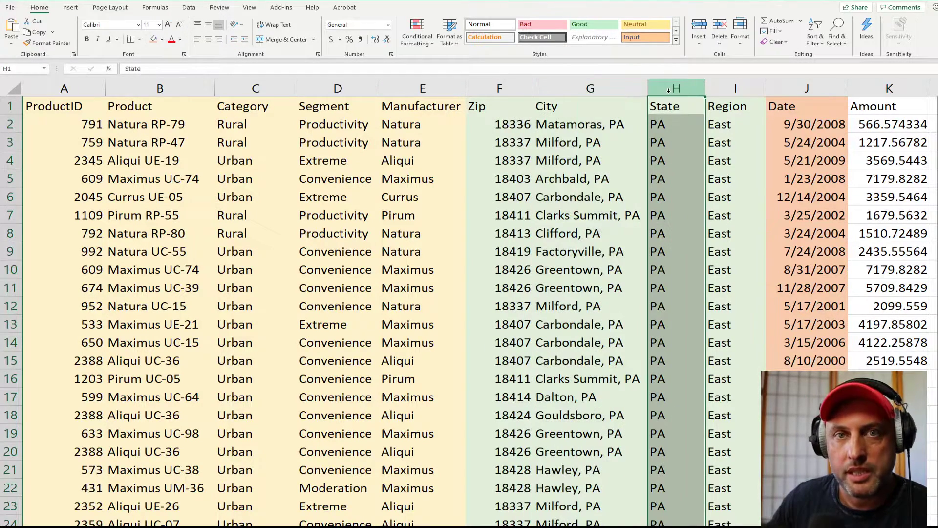
{"action": "left_click", "coordinate": [743, 88]}
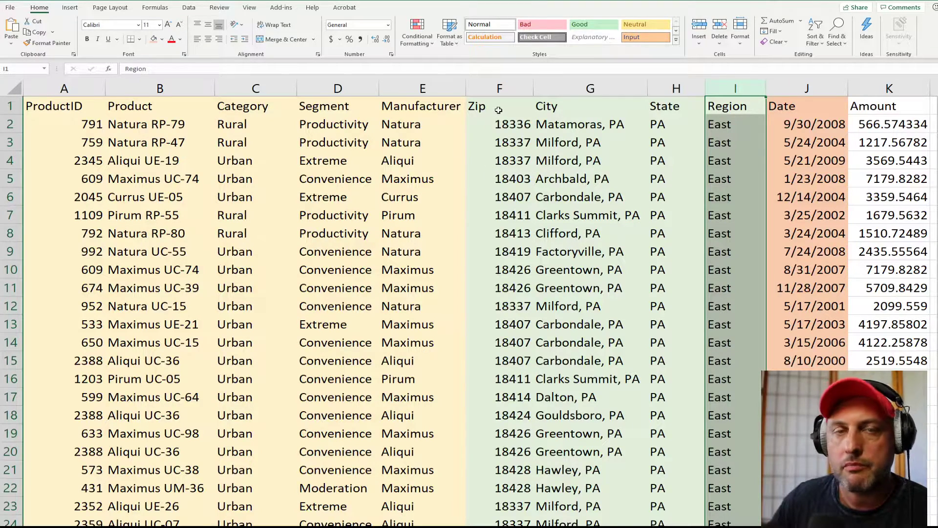
{"action": "left_click", "coordinate": [507, 88]}
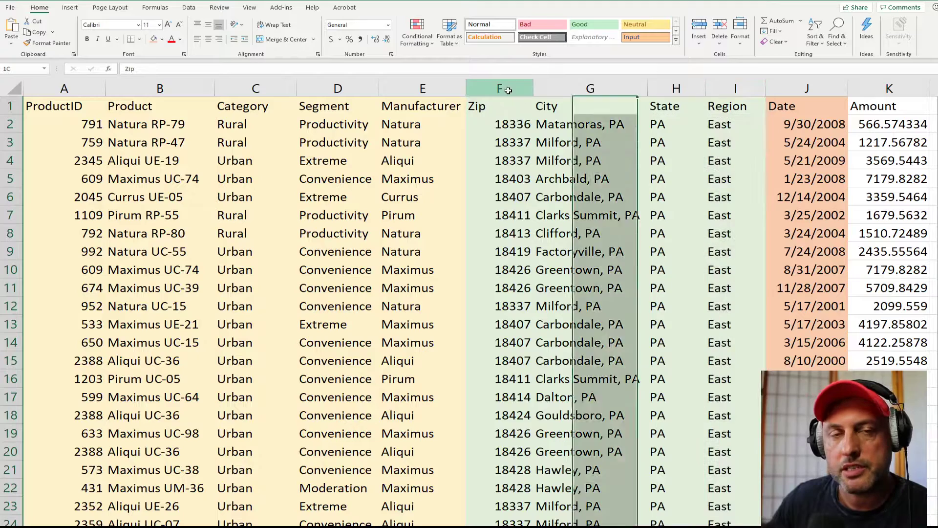
{"action": "left_click", "coordinate": [806, 88]}
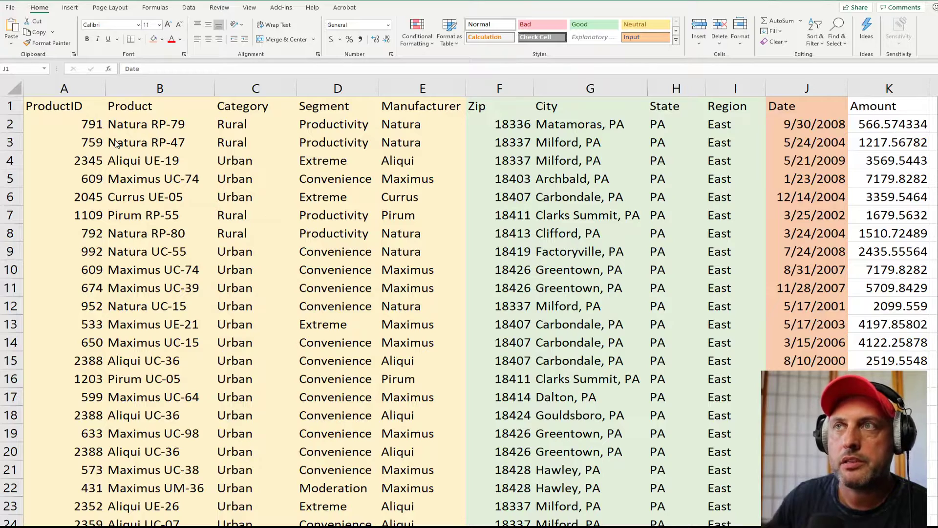
Step: Review ProductID, Zip and Date as keys beside the Amount measure, then examine the SalesFact table in the Power BI model
{"action": "left_click", "coordinate": [83, 89]}
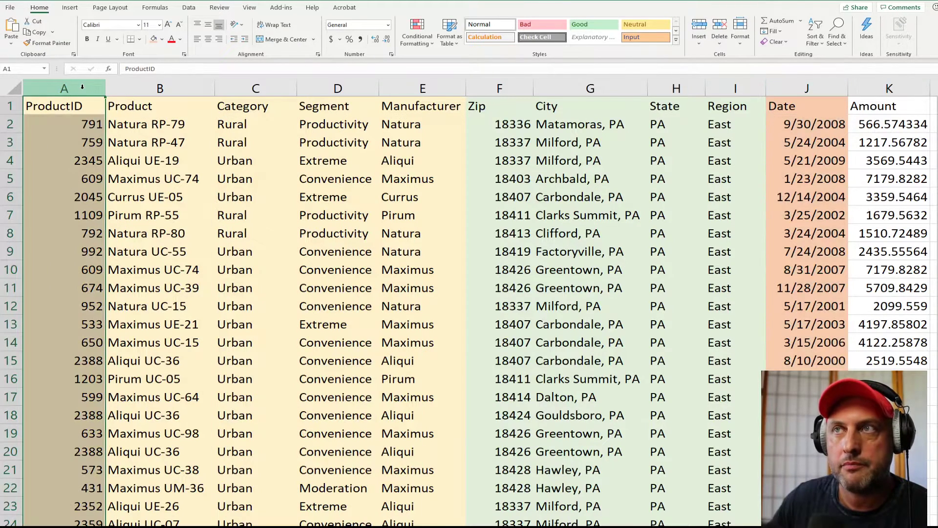
{"action": "left_click", "coordinate": [491, 88]}
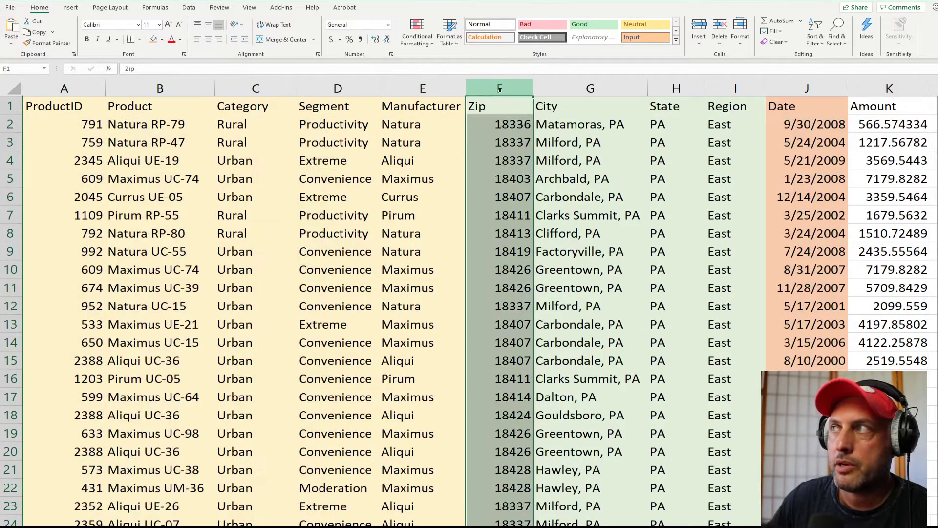
{"action": "left_click", "coordinate": [807, 88]}
{"action": "left_click", "coordinate": [882, 90]}
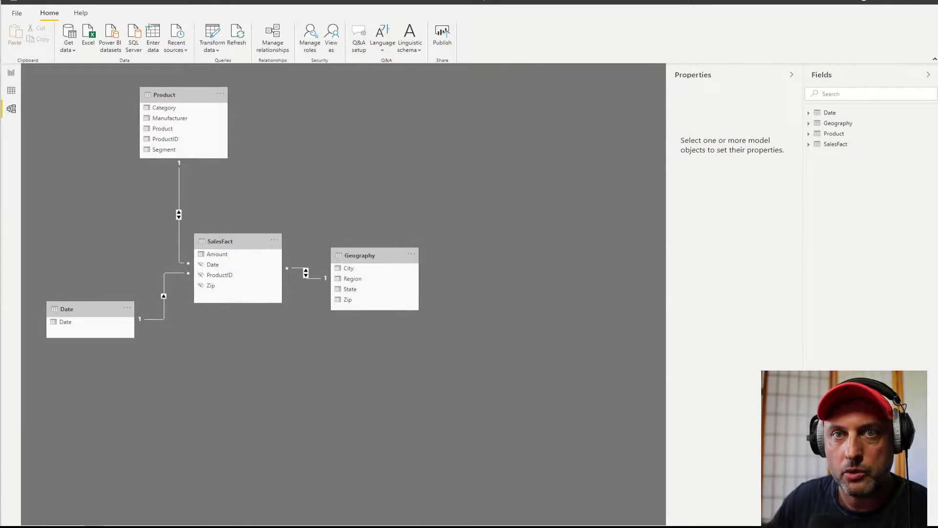
{"action": "left_click", "coordinate": [240, 245]}
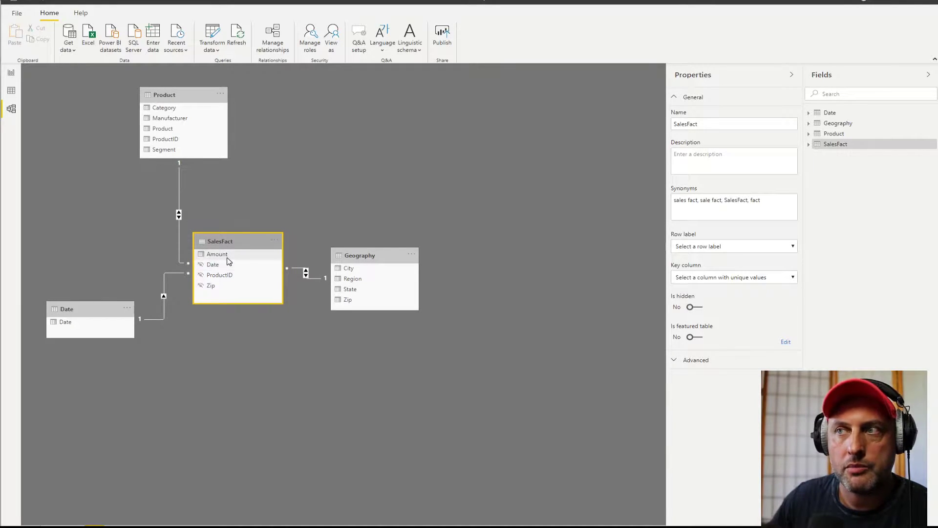
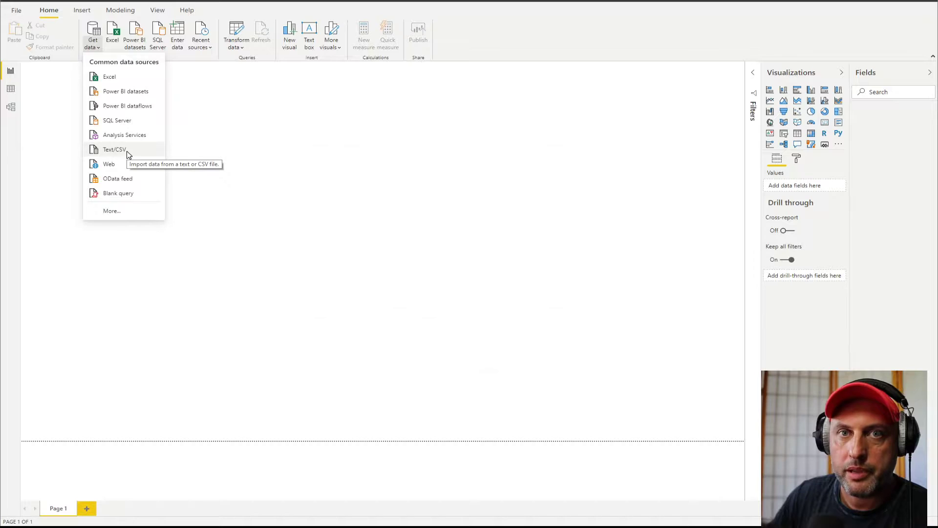
Step: Import obviEnceStarSchemaLab.csv as a text/CSV source for data transformation and rename its query as SalesData
{"action": "left_click", "coordinate": [114, 150]}
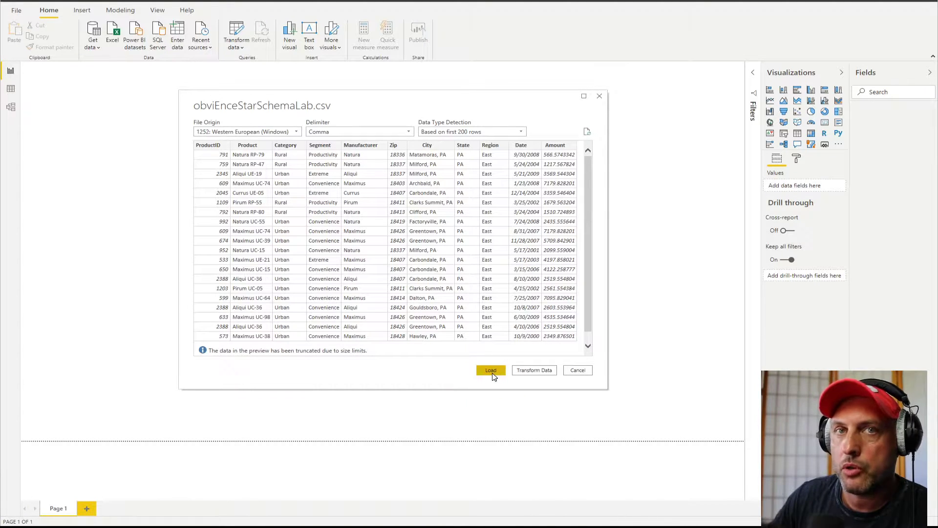
{"action": "left_click", "coordinate": [533, 375]}
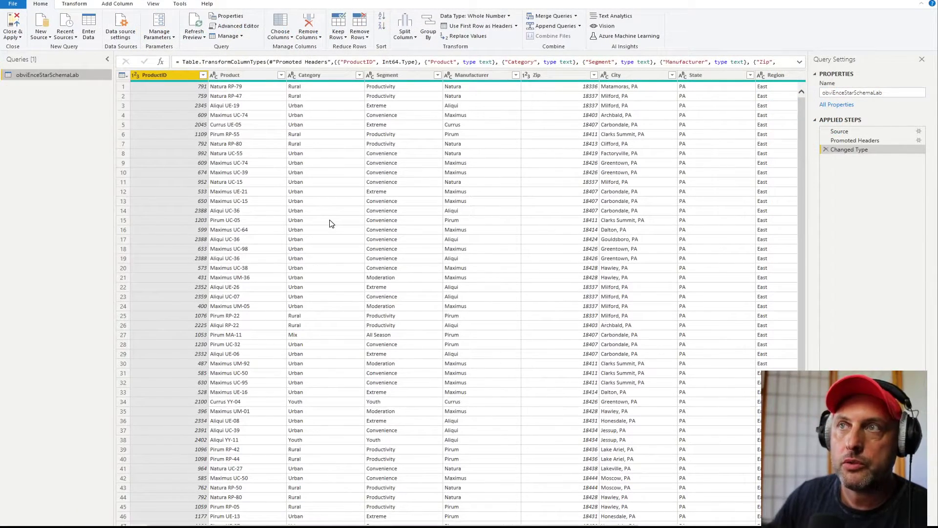
{"action": "right_click", "coordinate": [69, 77]}
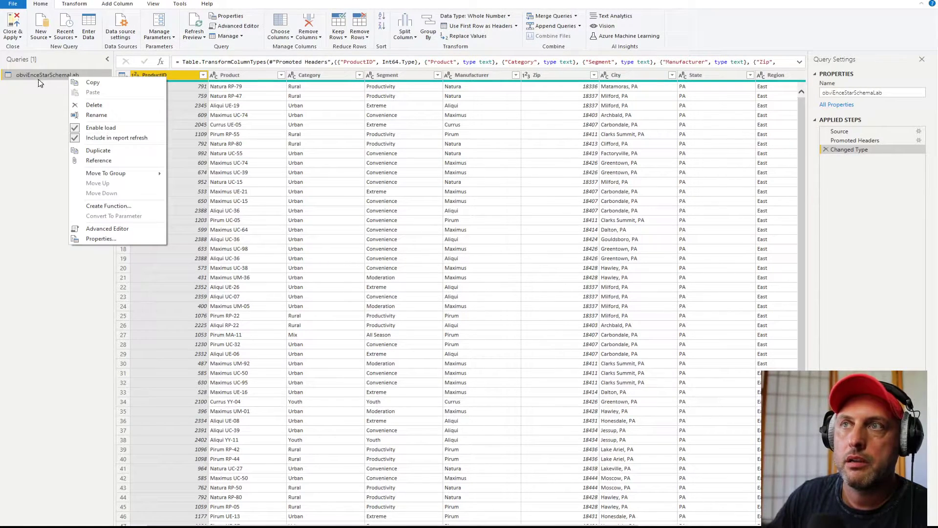
{"action": "left_click", "coordinate": [89, 116]}
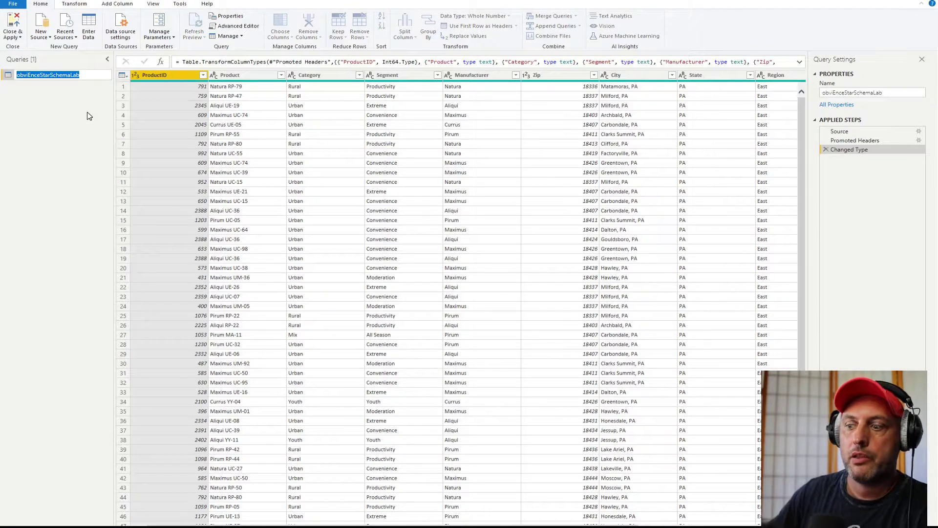
{"action": "type", "text": "SalesData"}
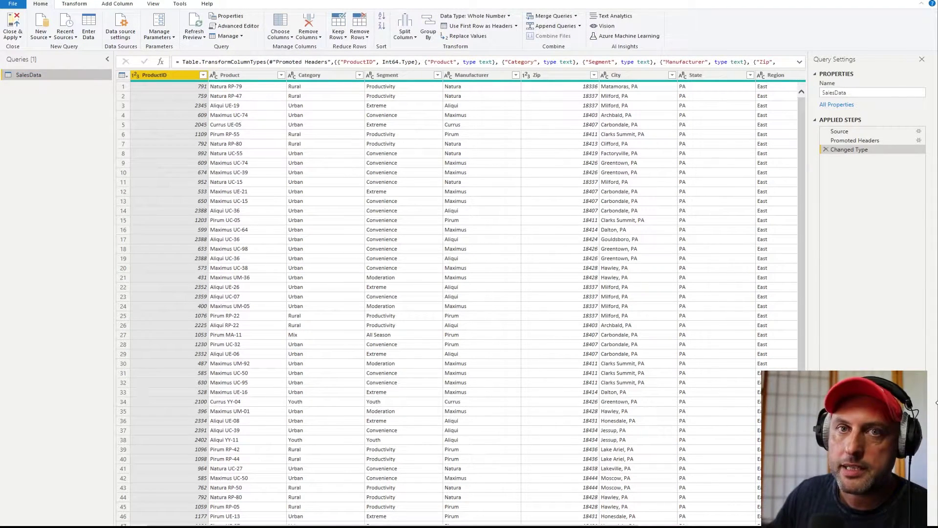
{"action": "key", "text": "Return"}
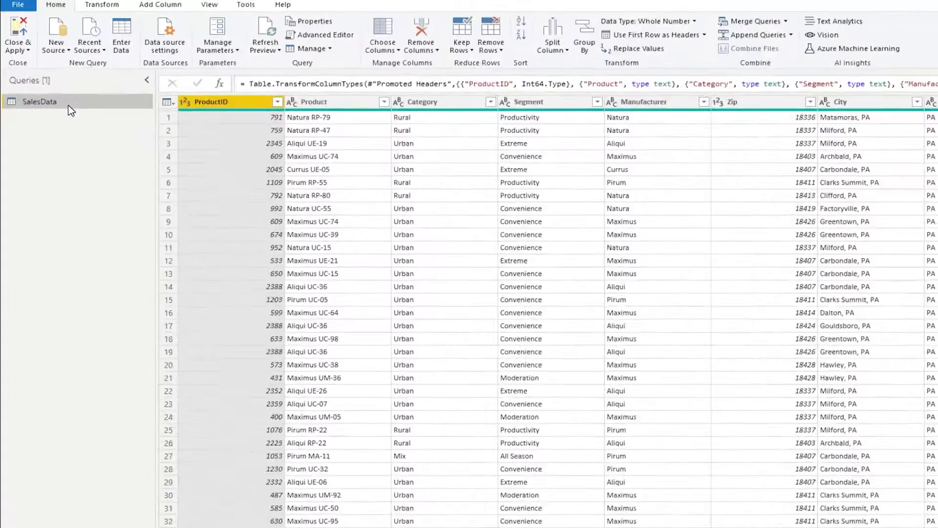
Step: Disable loading the SalesData query to the report and check its Enable load setting
{"action": "right_click", "coordinate": [49, 77]}
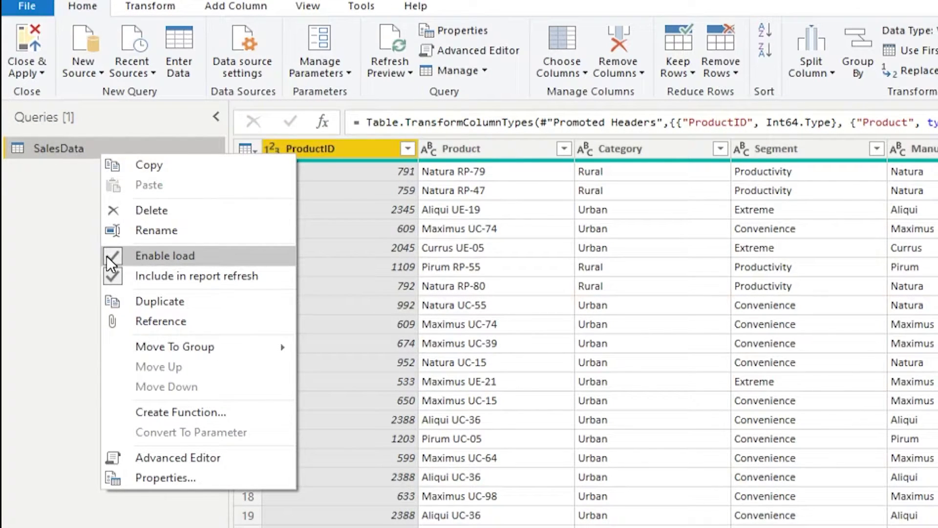
{"action": "left_click", "coordinate": [196, 478]}
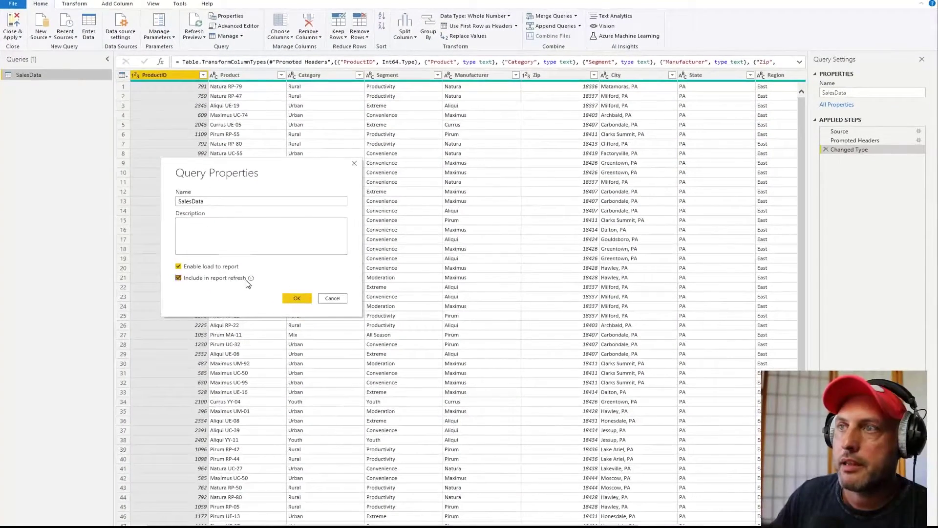
{"action": "left_click", "coordinate": [190, 268]}
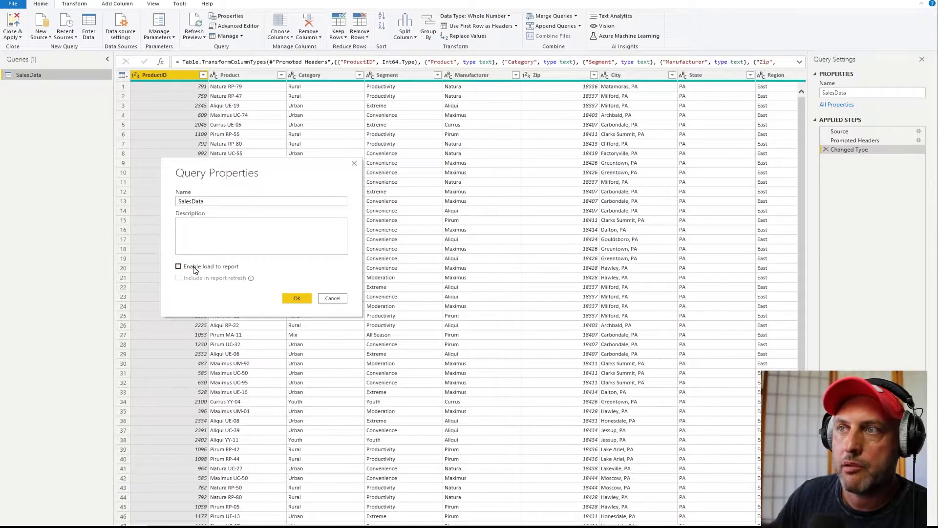
{"action": "left_click", "coordinate": [293, 298]}
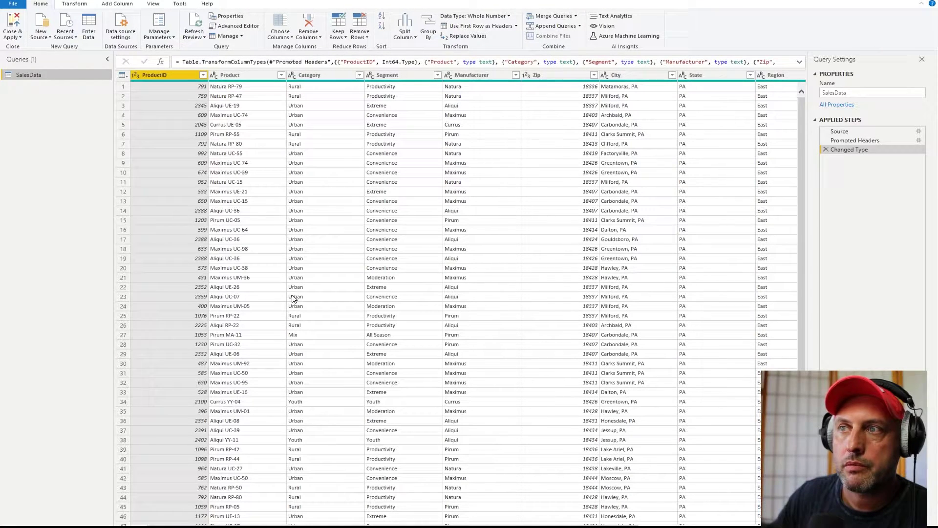
{"action": "right_click", "coordinate": [25, 78]}
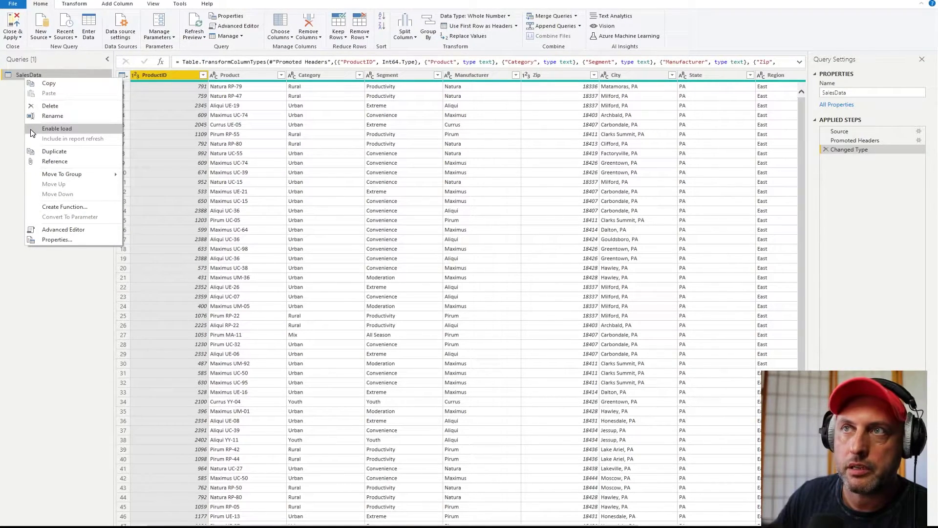
{"action": "left_click", "coordinate": [62, 287]}
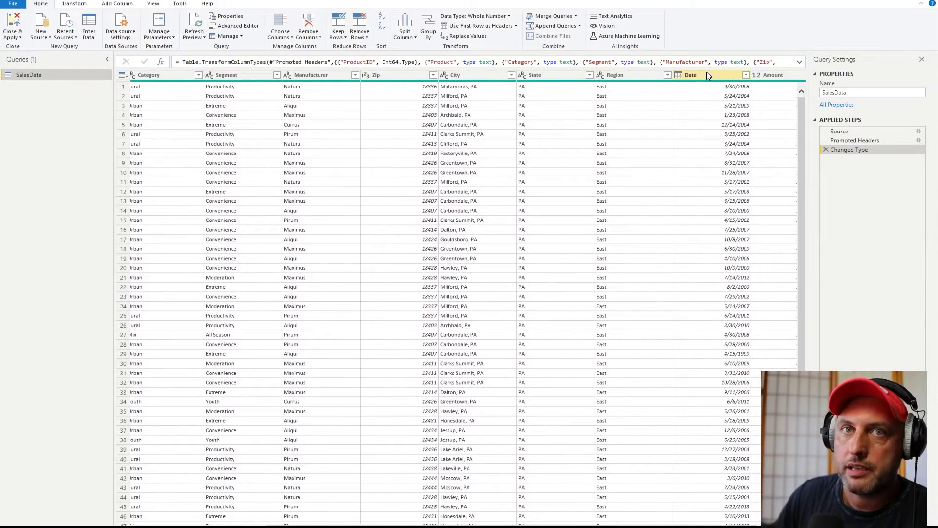
Step: Check the data types assigned to the Date and Amount columns of the SalesData query
{"action": "left_click", "coordinate": [707, 74]}
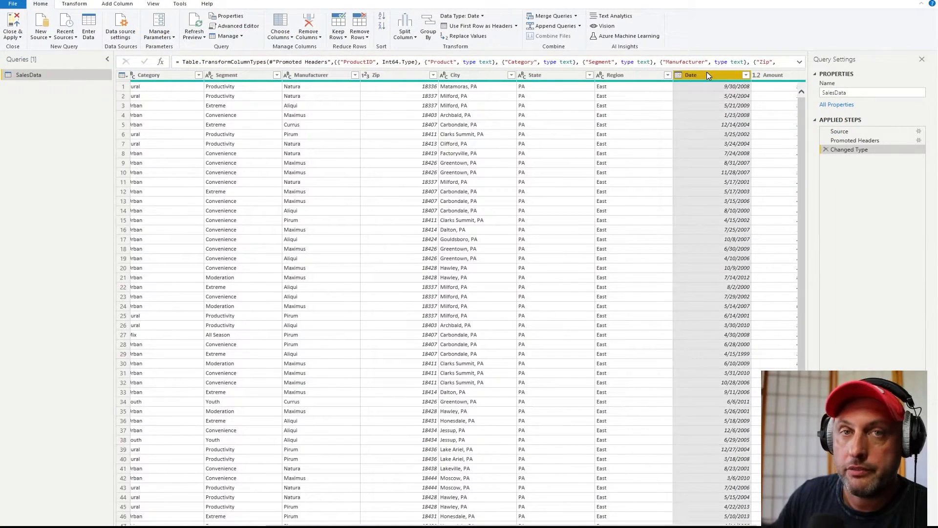
{"action": "left_click", "coordinate": [682, 76]}
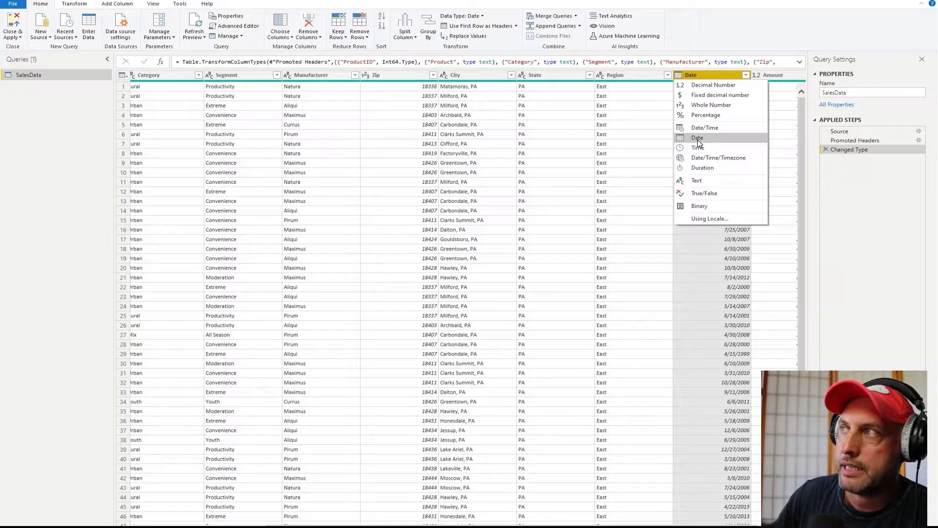
{"action": "left_click", "coordinate": [731, 24]}
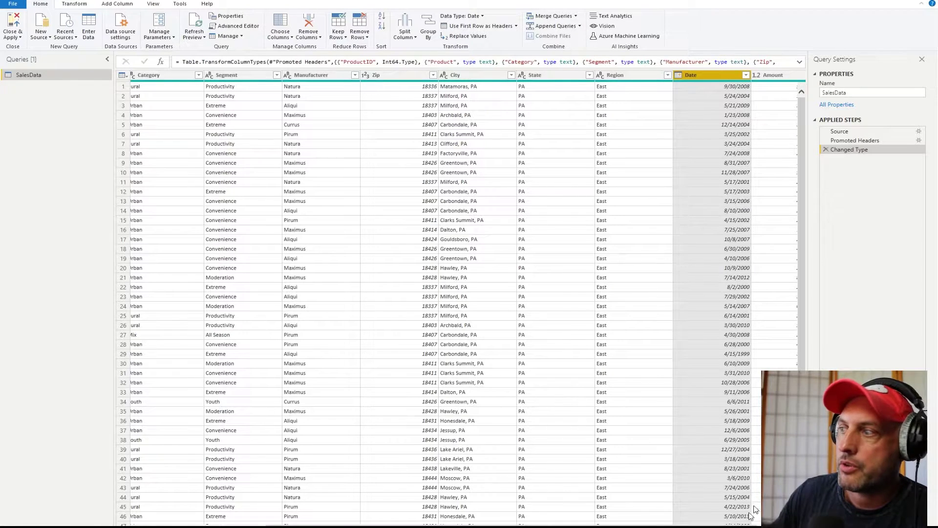
{"action": "scroll", "coordinate": [755, 518], "scroll_direction": "right", "scroll_amount": 1}
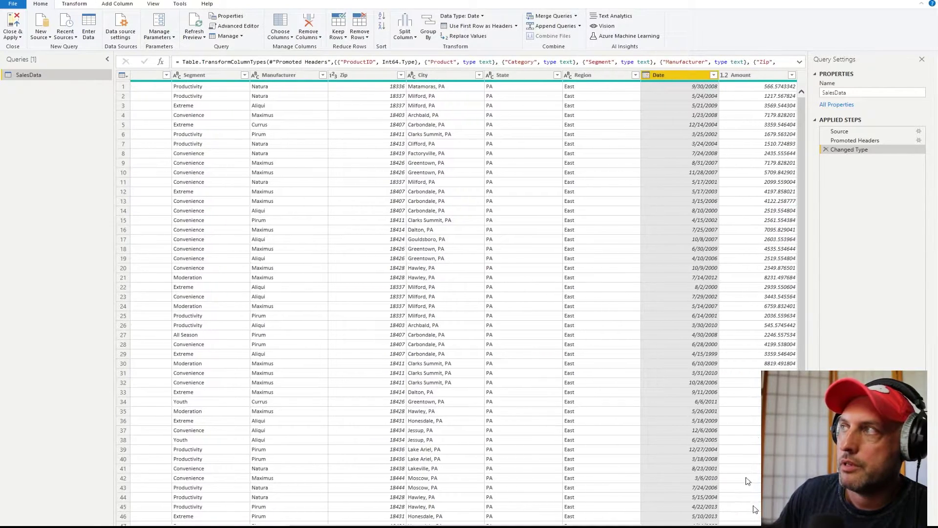
{"action": "left_click", "coordinate": [725, 75]}
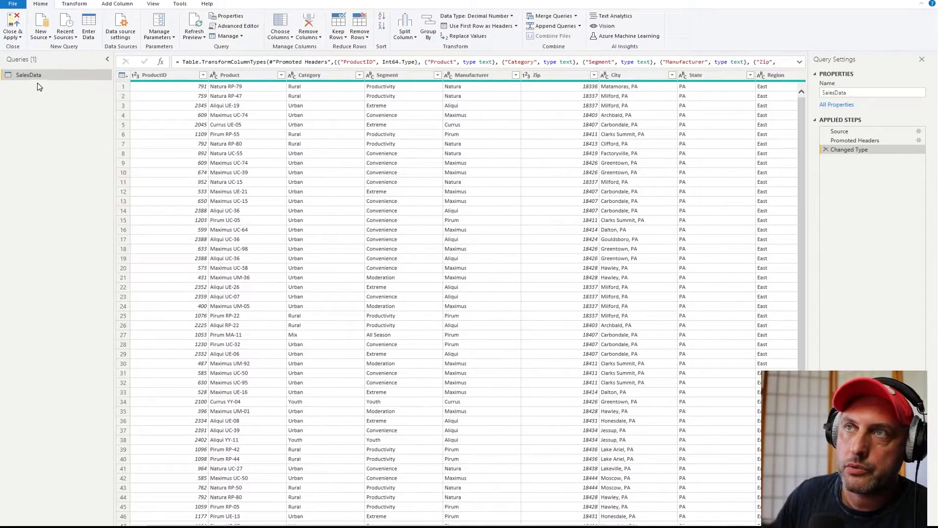
Step: Create a new query that references SalesData
{"action": "right_click", "coordinate": [25, 76]}
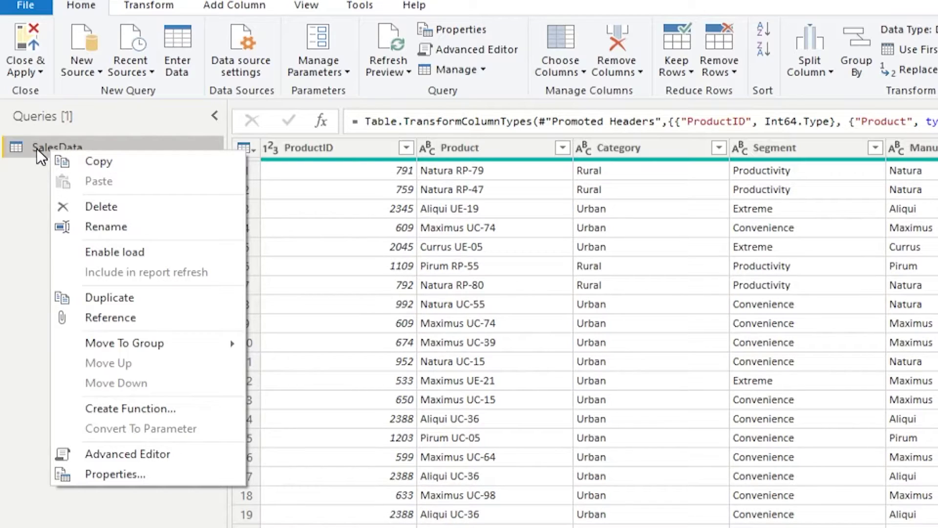
{"action": "left_click", "coordinate": [155, 316]}
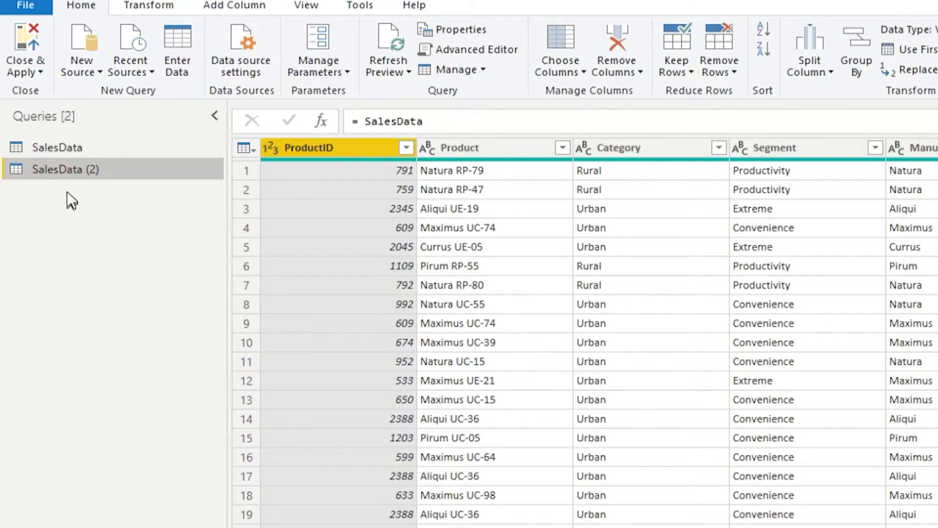
Step: Duplicate the SalesData query and inspect the original query's applied steps
{"action": "right_click", "coordinate": [69, 143]}
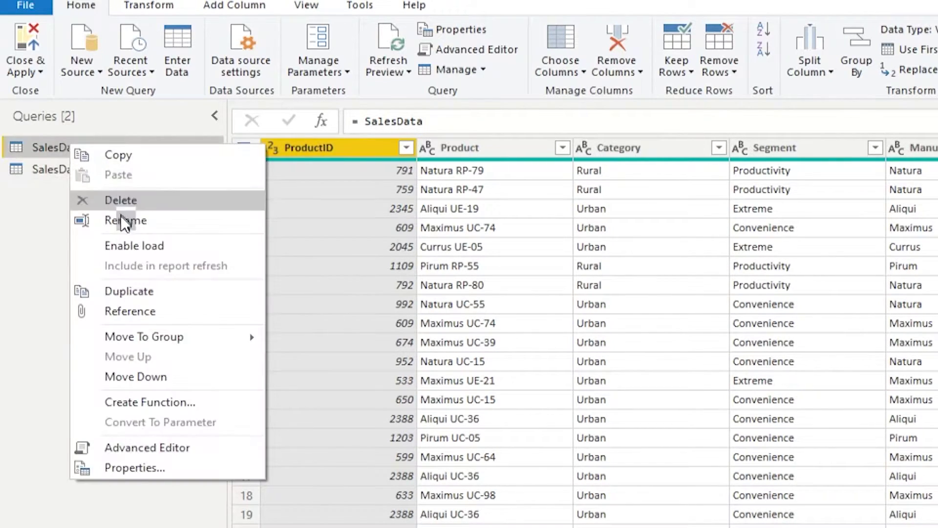
{"action": "left_click", "coordinate": [128, 289]}
{"action": "left_click", "coordinate": [113, 152]}
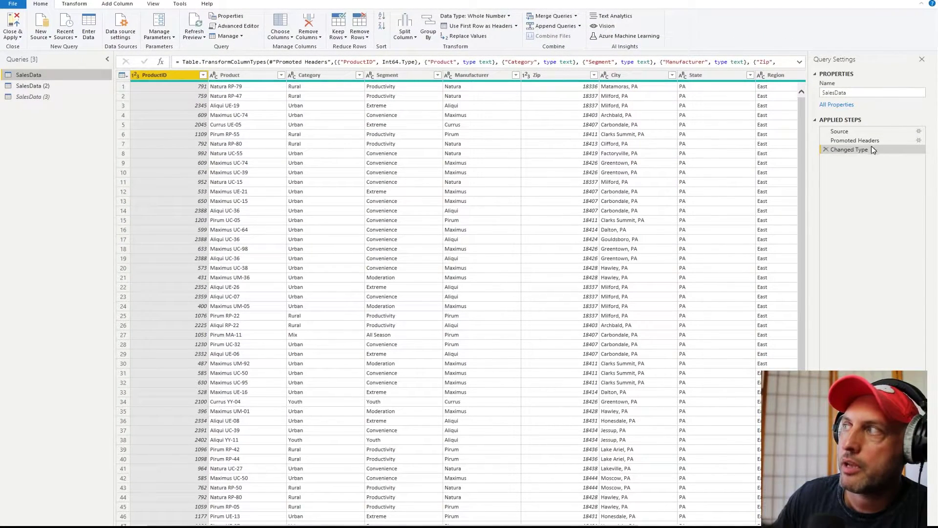
Step: Compare the applied steps of SalesData, its reference and its duplicate, then delete the duplicate query SalesData (3)
{"action": "left_click", "coordinate": [31, 86]}
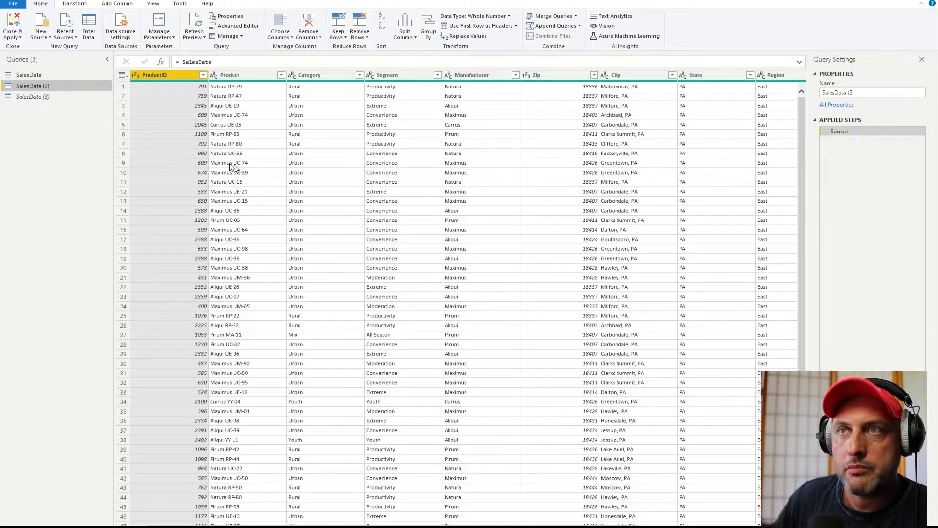
{"action": "left_click", "coordinate": [54, 75]}
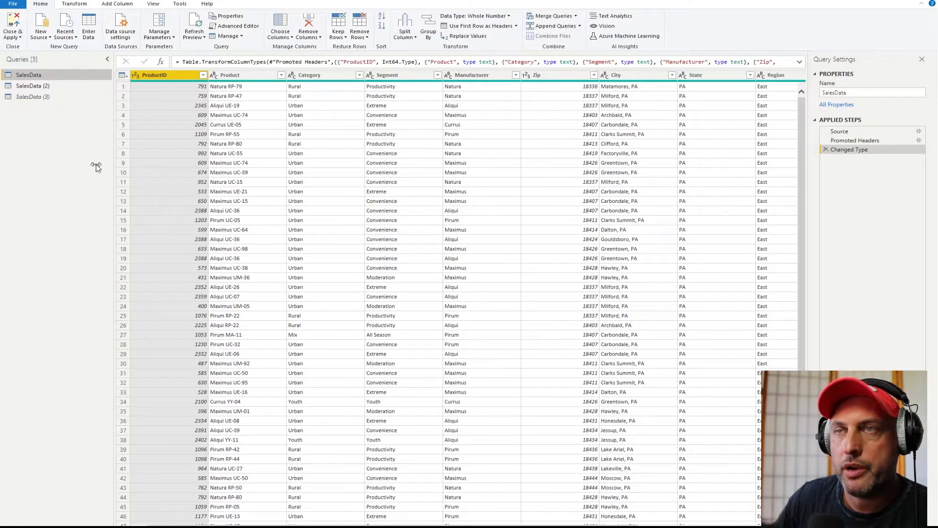
{"action": "left_click", "coordinate": [21, 89]}
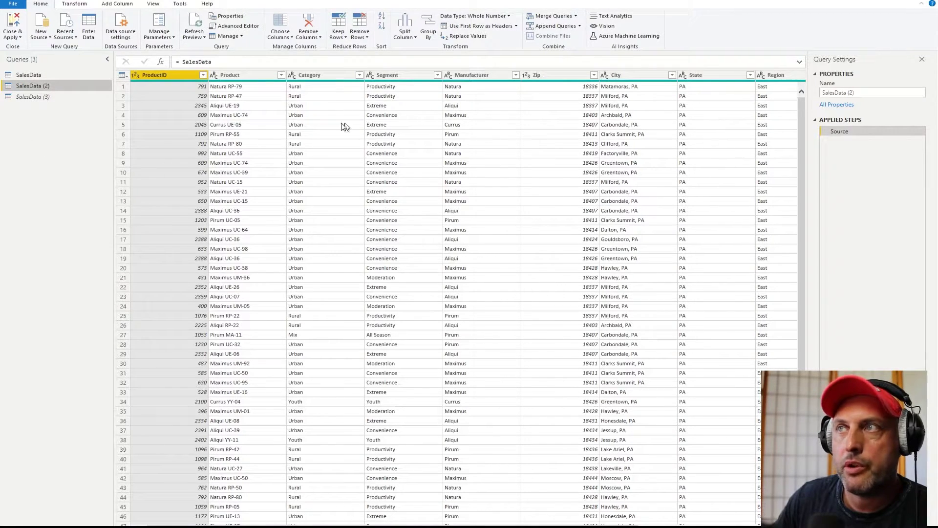
{"action": "left_click", "coordinate": [40, 99]}
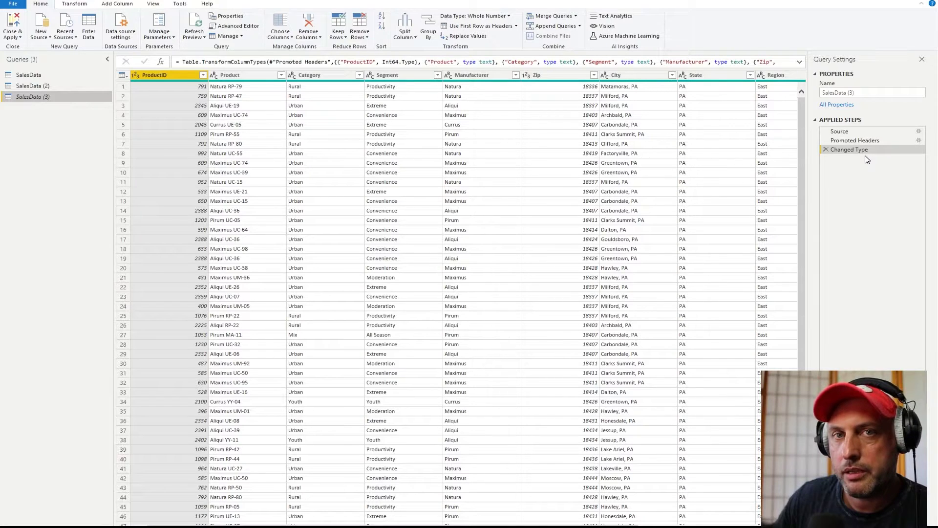
{"action": "right_click", "coordinate": [42, 100]}
{"action": "left_click", "coordinate": [70, 129]}
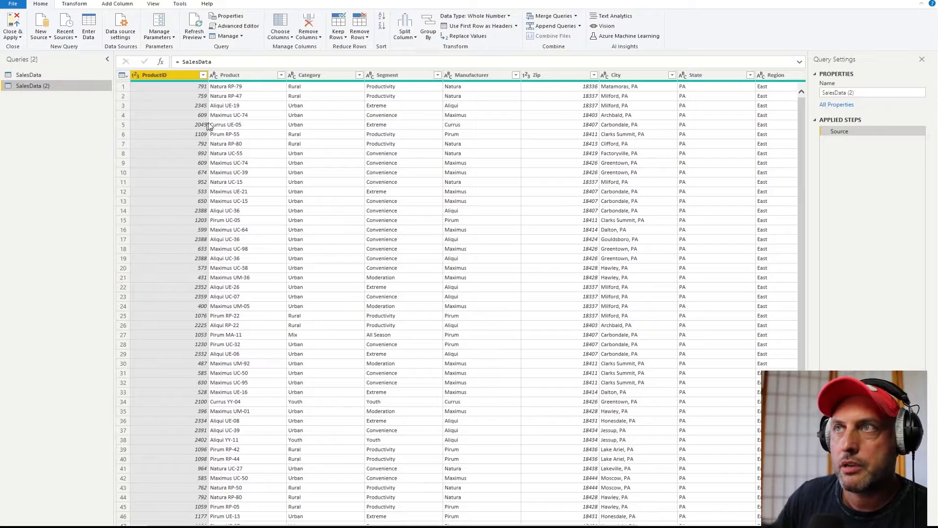
Step: Rename the referenced query SalesData (2) as Product
{"action": "right_click", "coordinate": [41, 92]}
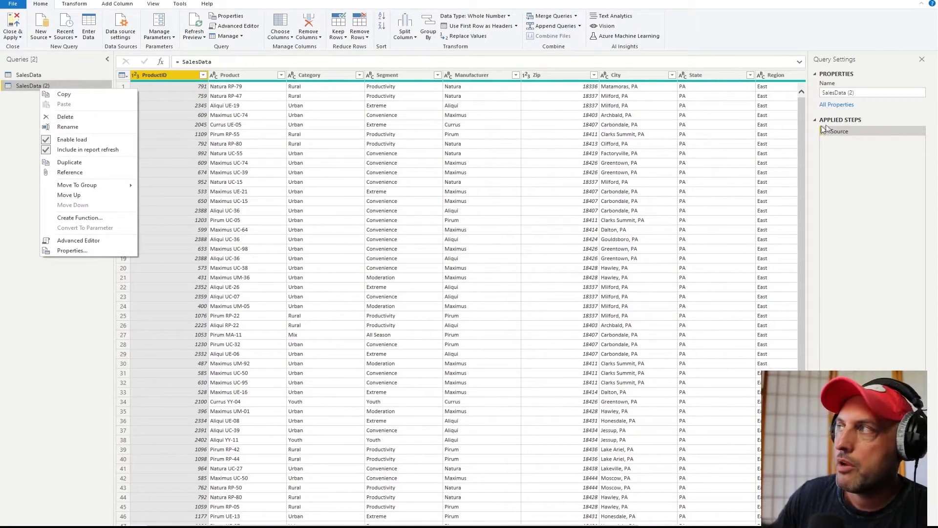
{"action": "left_click", "coordinate": [870, 92]}
{"action": "left_click_drag", "start_coordinate": [871, 93], "coordinate": [818, 97]}
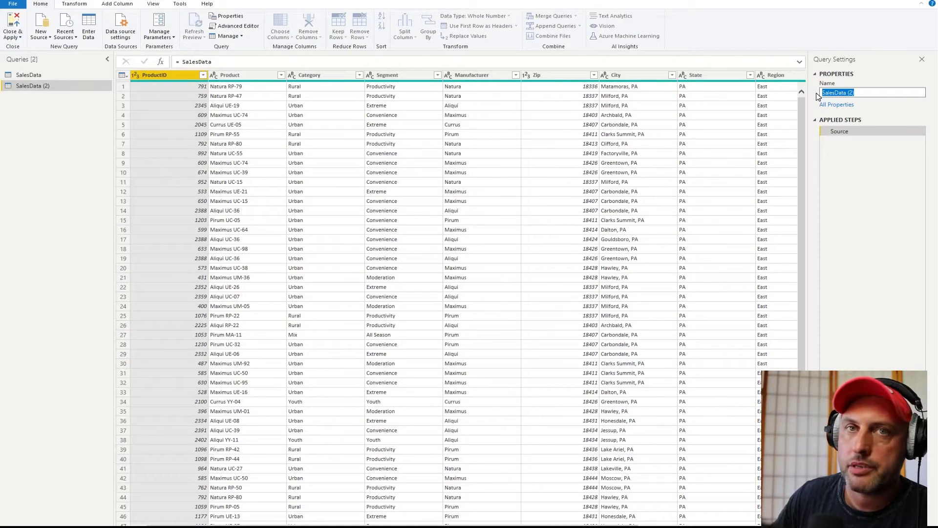
{"action": "left_click", "coordinate": [47, 90]}
{"action": "left_click", "coordinate": [47, 89]}
{"action": "left_click_drag", "start_coordinate": [70, 87], "coordinate": [10, 89]}
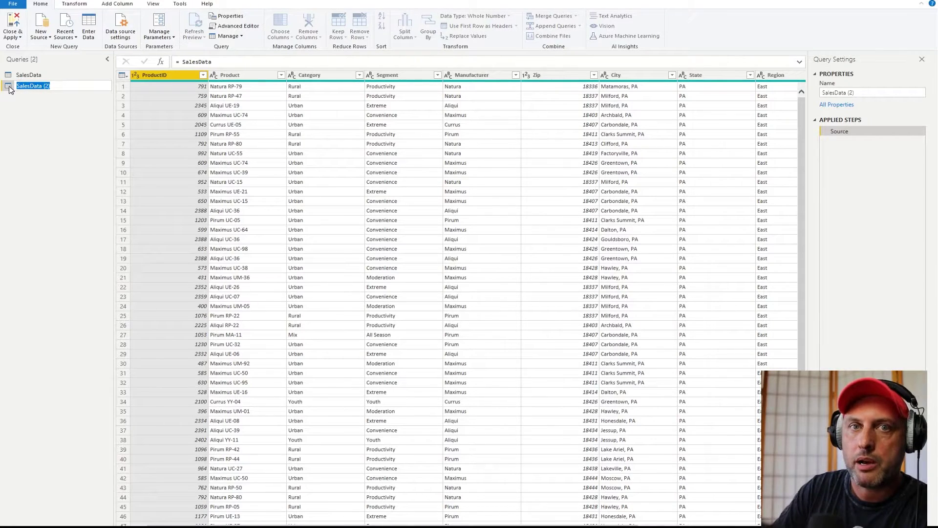
{"action": "type", "text": "Product"}
{"action": "key", "text": "Return"}
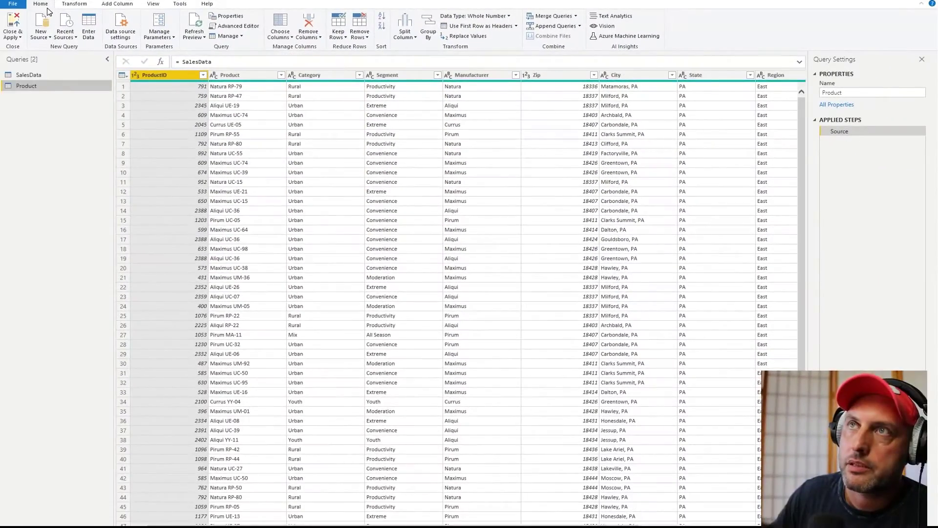
Step: Keep only the ProductID, Product, Category, Segment and Manufacturer columns in the Product query and remove duplicate rows by ProductID
{"action": "left_click", "coordinate": [215, 32]}
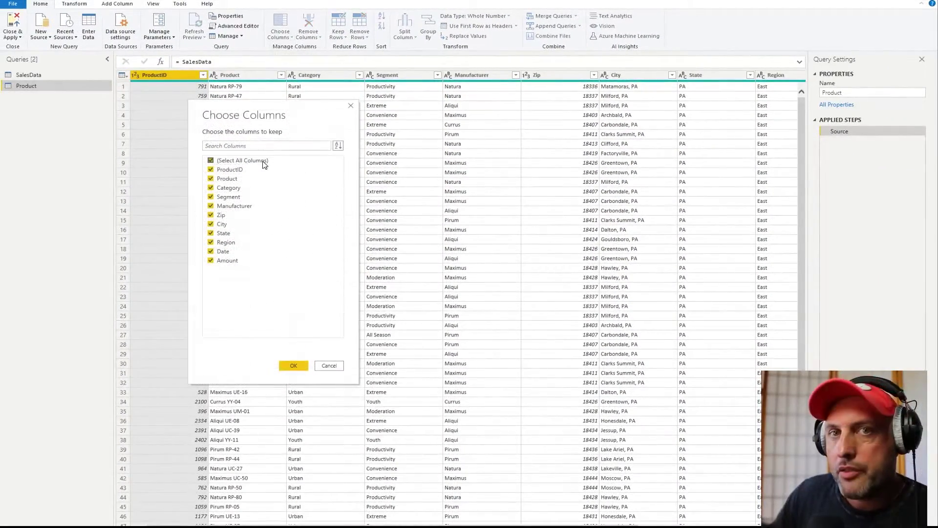
{"action": "left_click", "coordinate": [263, 163]}
{"action": "left_click", "coordinate": [224, 169]}
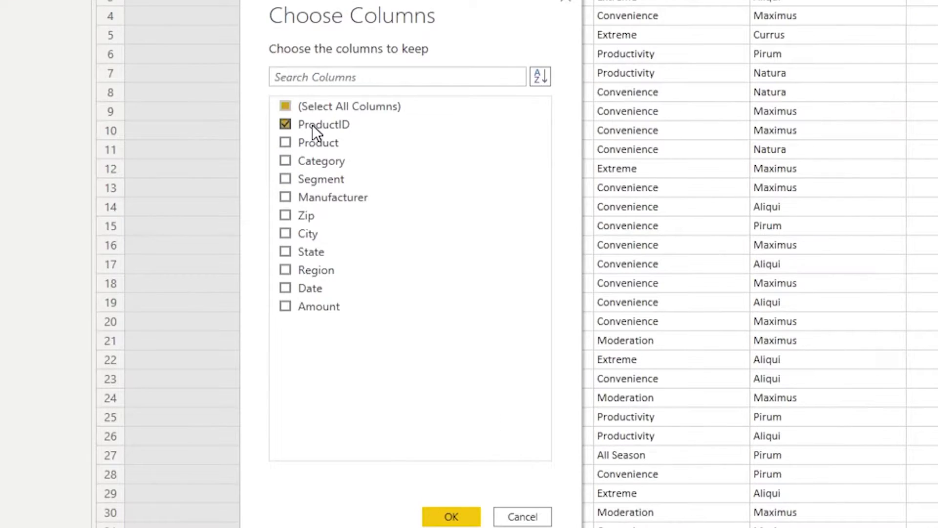
{"action": "left_click", "coordinate": [318, 144]}
{"action": "left_click", "coordinate": [320, 166]}
{"action": "left_click", "coordinate": [328, 179]}
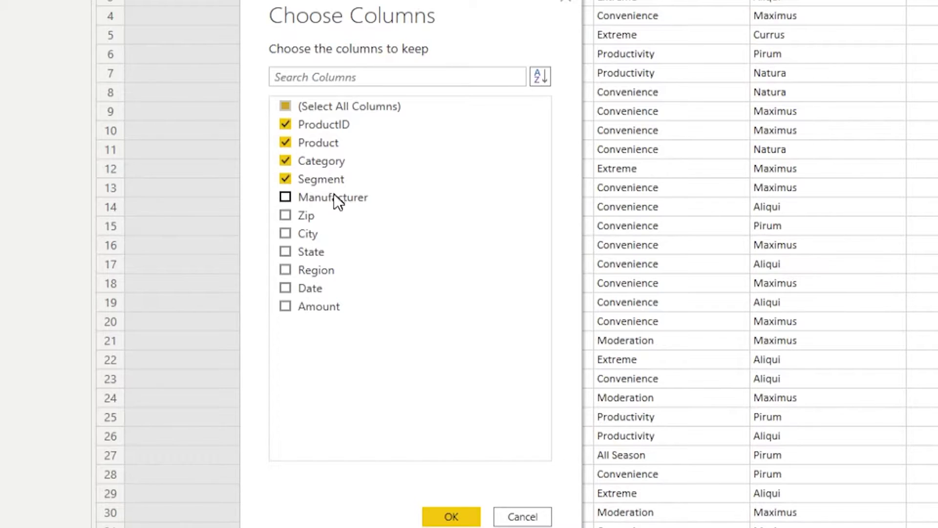
{"action": "left_click", "coordinate": [342, 196]}
{"action": "left_click", "coordinate": [451, 516]}
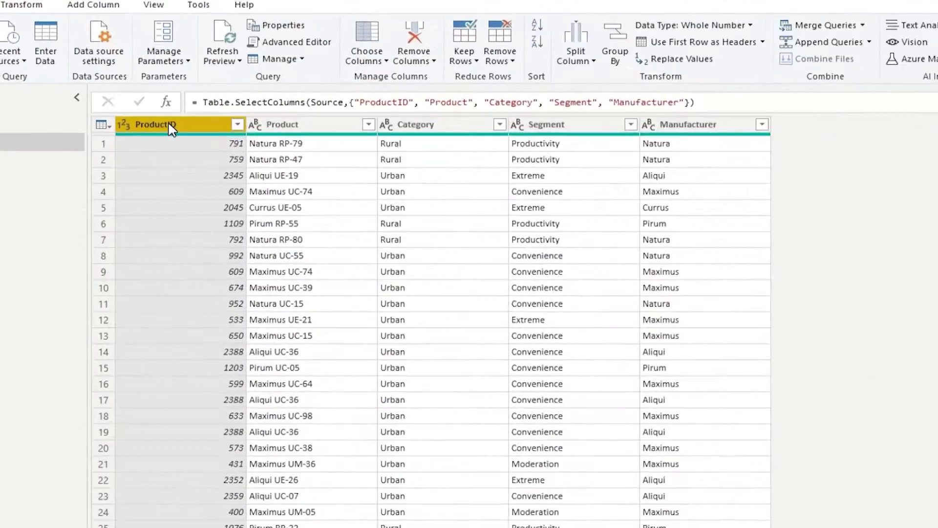
{"action": "right_click", "coordinate": [162, 75]}
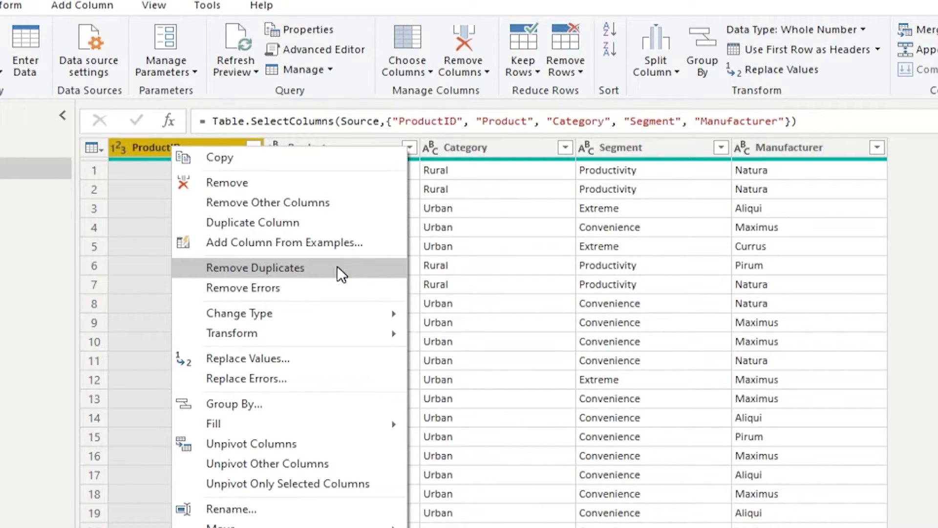
{"action": "left_click", "coordinate": [364, 265]}
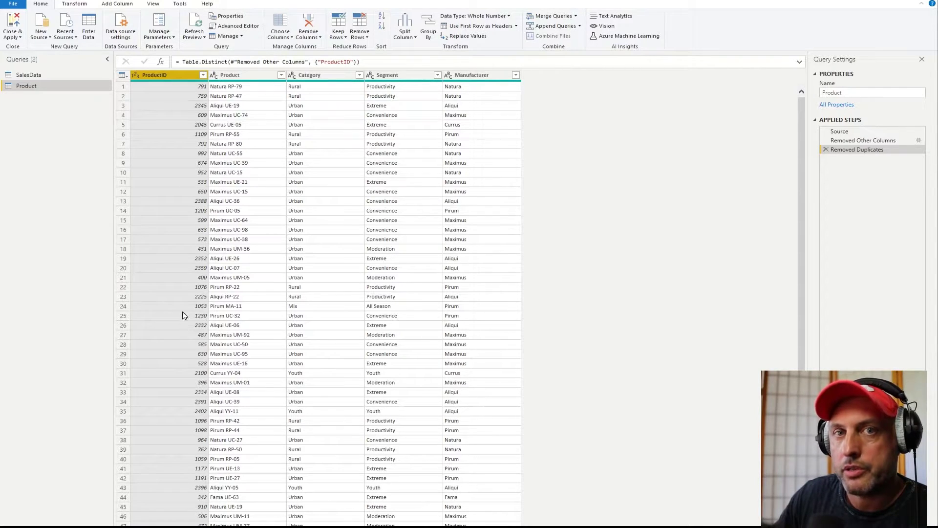
Step: Create another query that references SalesData and name it Geography
{"action": "left_click", "coordinate": [38, 76]}
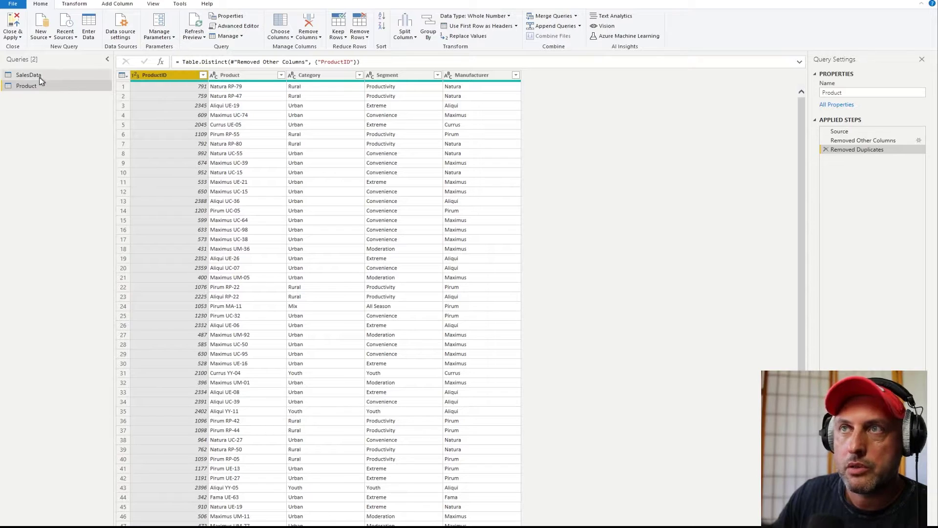
{"action": "right_click", "coordinate": [36, 78]}
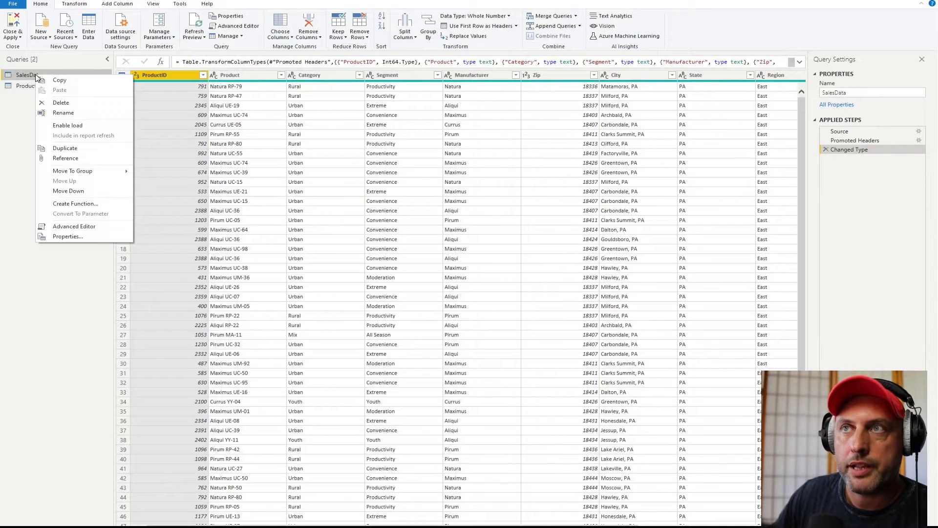
{"action": "left_click", "coordinate": [65, 158]}
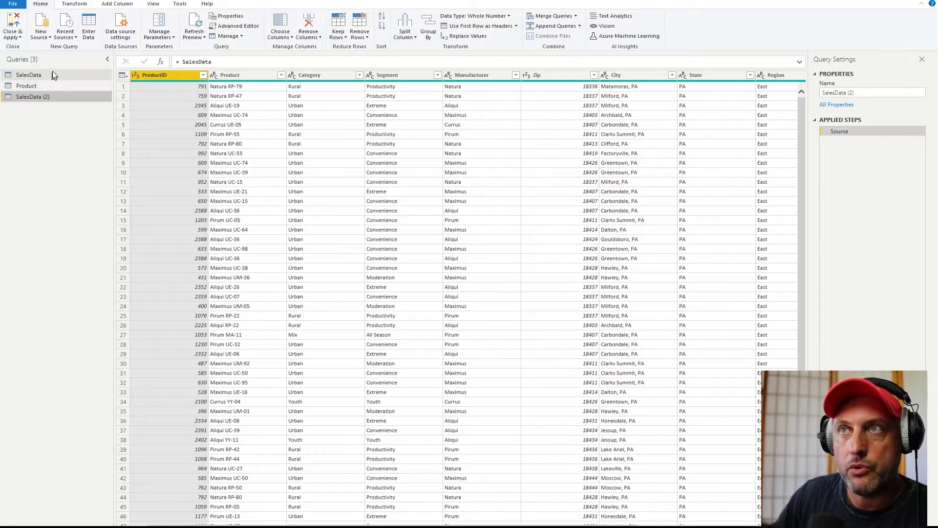
{"action": "double_click", "coordinate": [59, 95]}
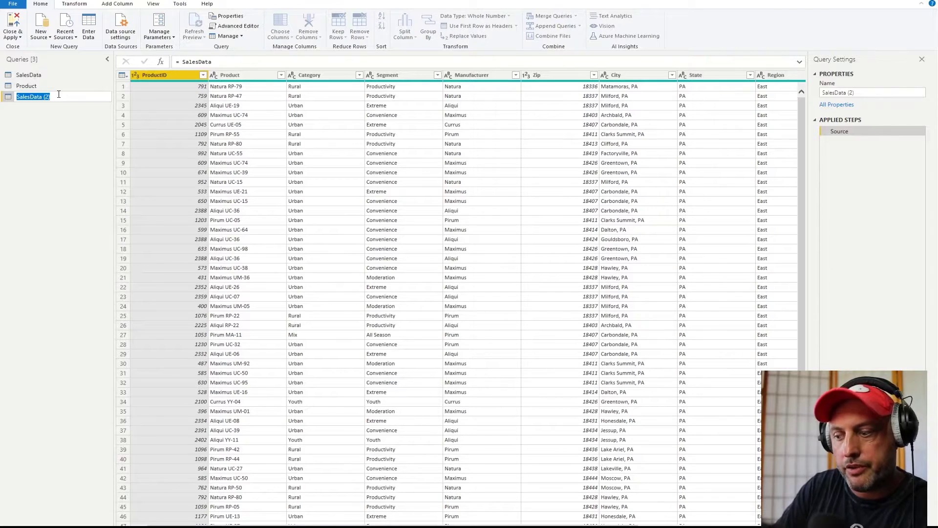
{"action": "type", "text": "Geography"}
{"action": "key", "text": "Return"}
Step: Keep only the Zip, City, State and Region columns in the Geography query and remove duplicate rows by Zip
{"action": "left_click", "coordinate": [280, 34]}
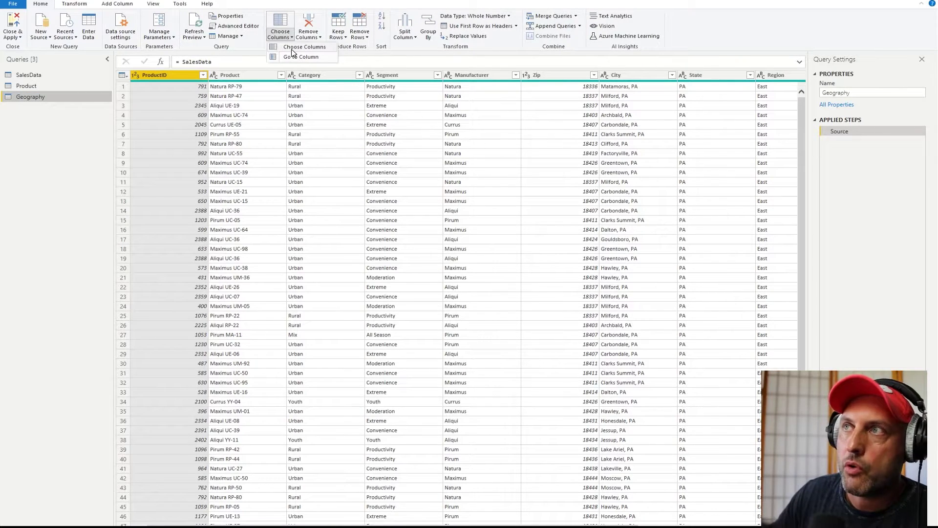
{"action": "left_click", "coordinate": [293, 48]}
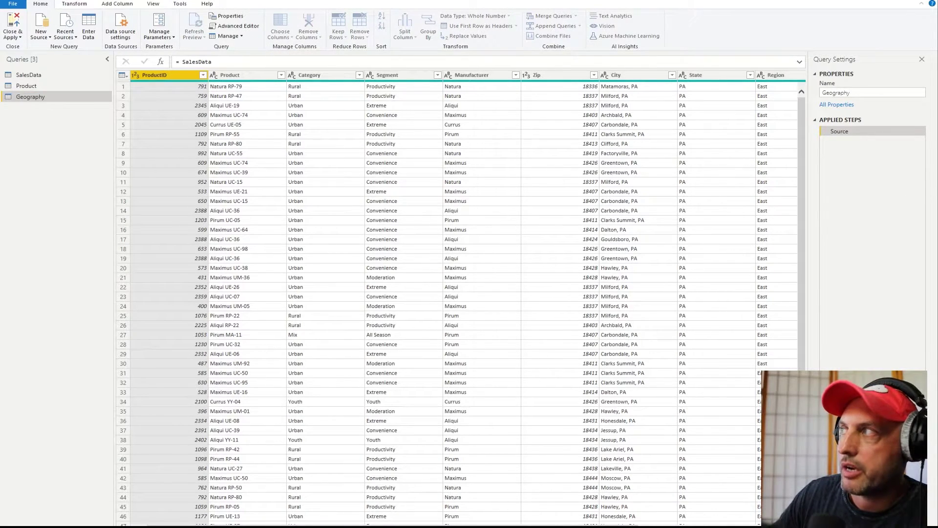
{"action": "left_click", "coordinate": [259, 212]}
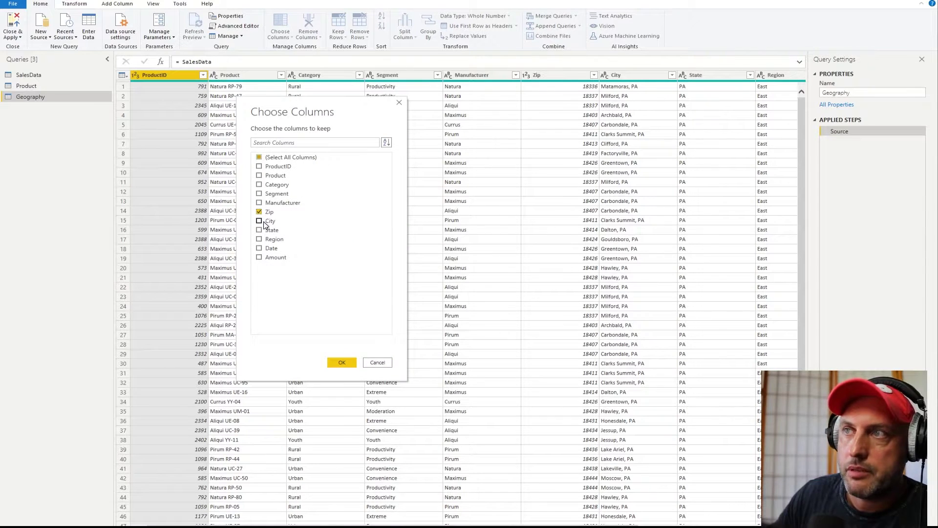
{"action": "left_click", "coordinate": [260, 221]}
{"action": "left_click", "coordinate": [260, 229]}
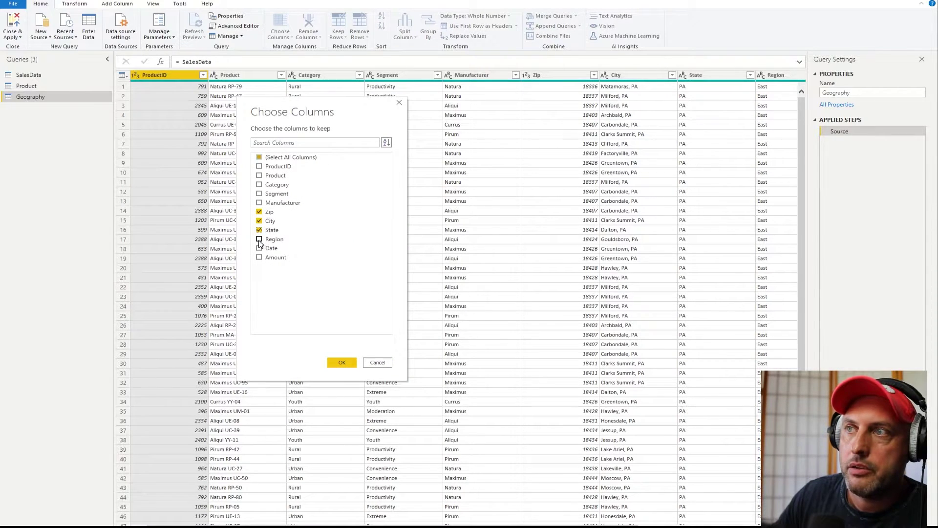
{"action": "left_click", "coordinate": [259, 239]}
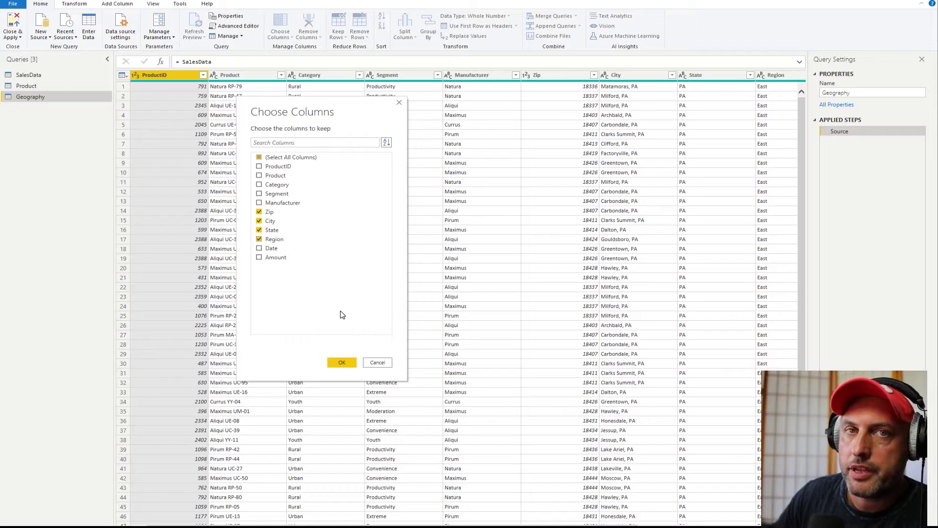
{"action": "left_click", "coordinate": [342, 362]}
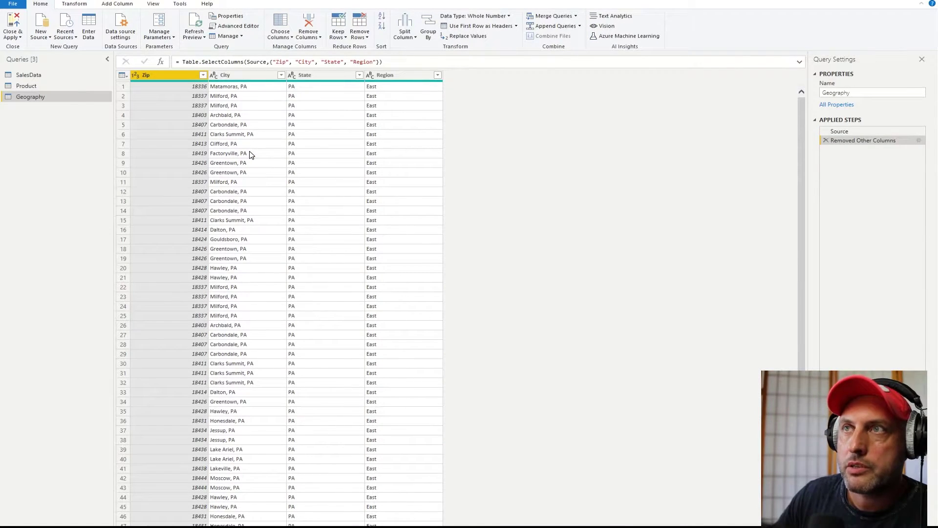
{"action": "right_click", "coordinate": [183, 77]}
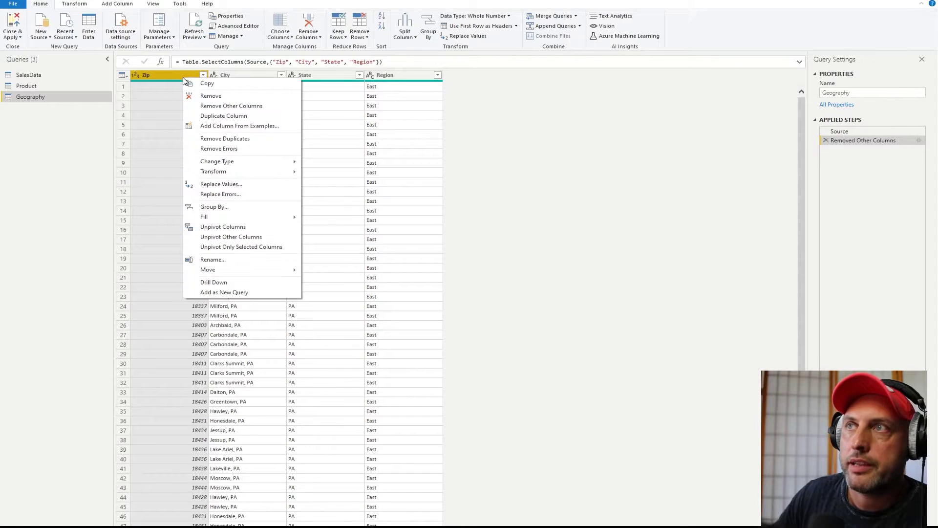
{"action": "left_click", "coordinate": [241, 139]}
Step: Create a further query that references SalesData and name it Date
{"action": "right_click", "coordinate": [39, 75]}
{"action": "left_click", "coordinate": [67, 156]}
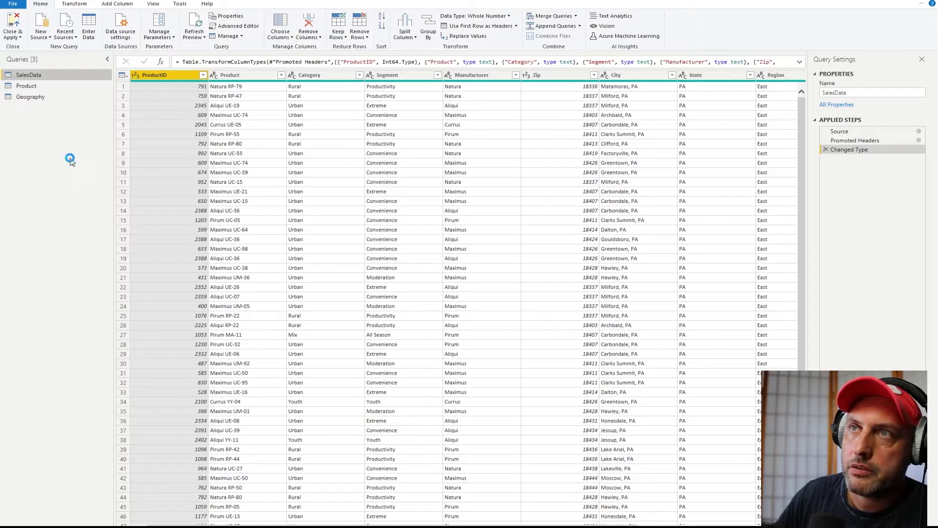
{"action": "type", "text": "Date"}
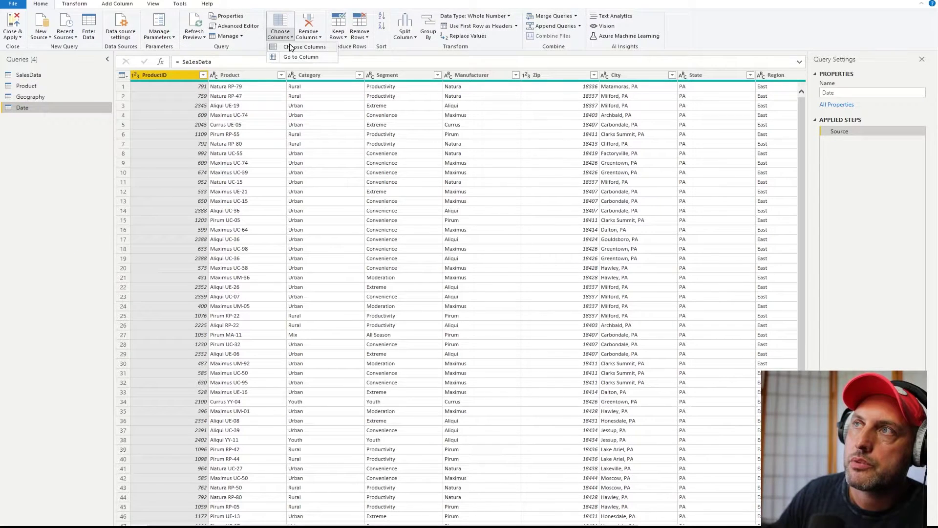
{"action": "key", "text": "Return"}
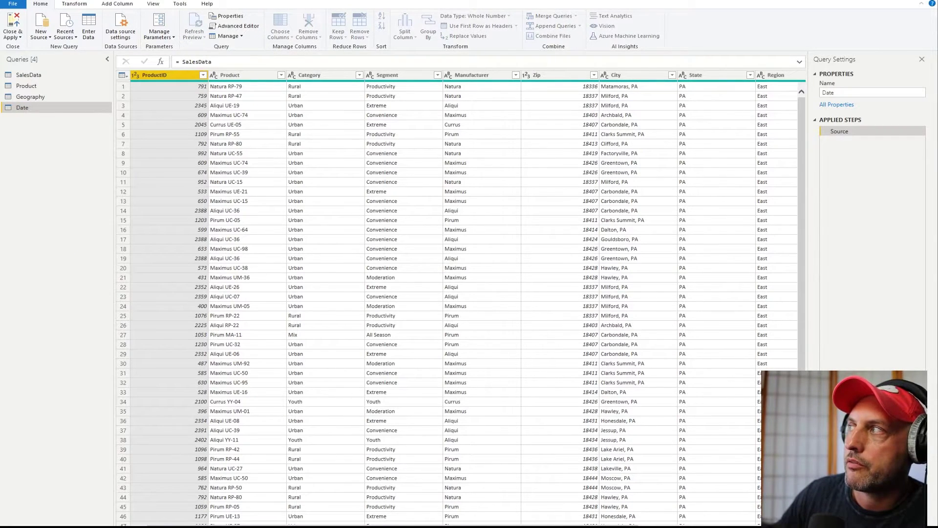
Step: Reduce the Date query to its Date column only, leaving out all other columns
{"action": "left_click_drag", "start_coordinate": [936, 113], "coordinate": [272, 106]}
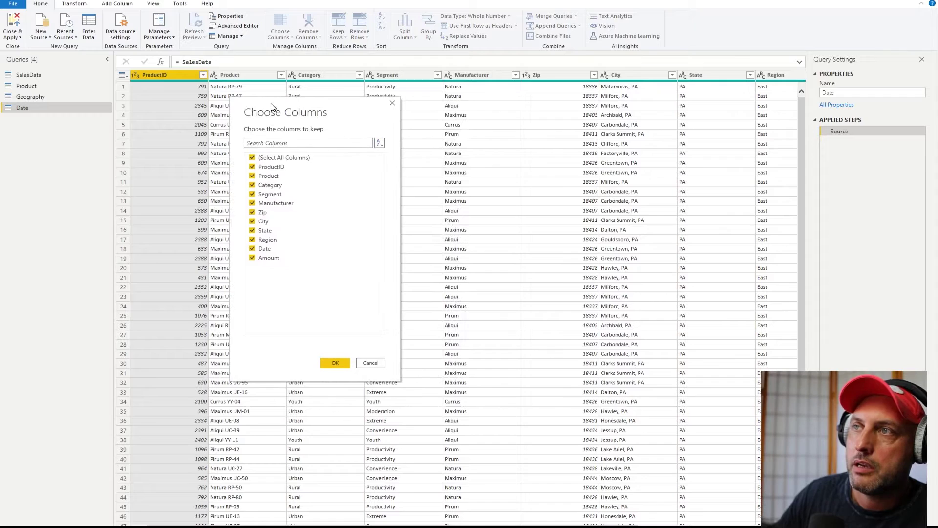
{"action": "left_click", "coordinate": [285, 158]}
{"action": "left_click", "coordinate": [264, 249]}
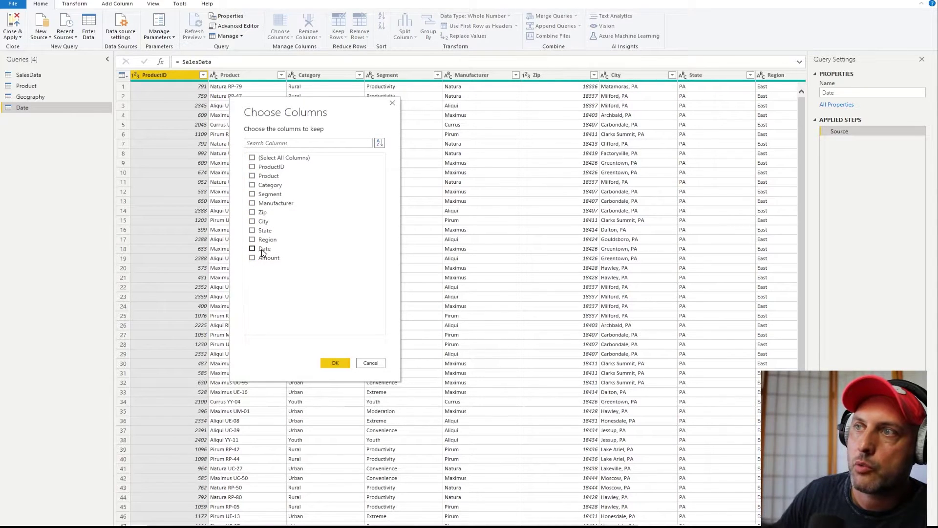
{"action": "left_click", "coordinate": [336, 364]}
Step: Remove duplicate values from the Date column and sort it in ascending order
{"action": "right_click", "coordinate": [189, 77]}
{"action": "left_click", "coordinate": [240, 141]}
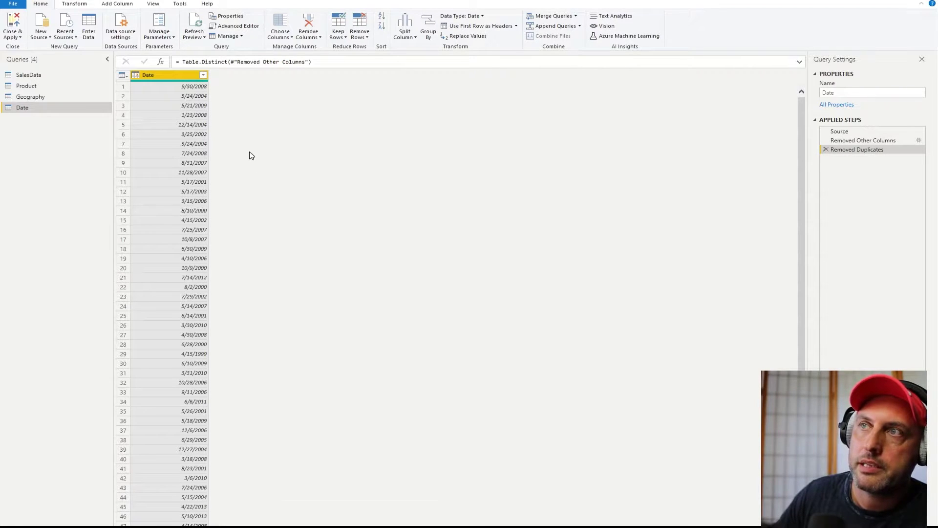
{"action": "left_click", "coordinate": [203, 75]}
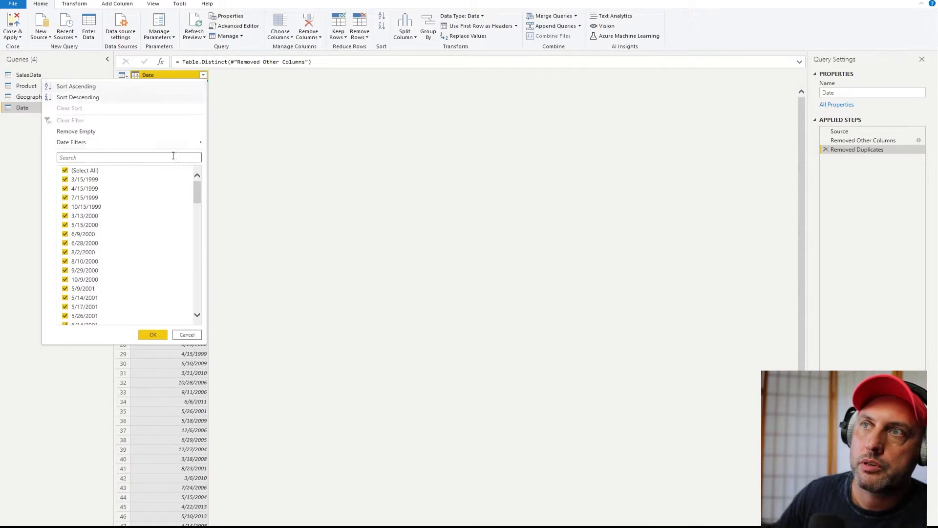
{"action": "left_click", "coordinate": [106, 87]}
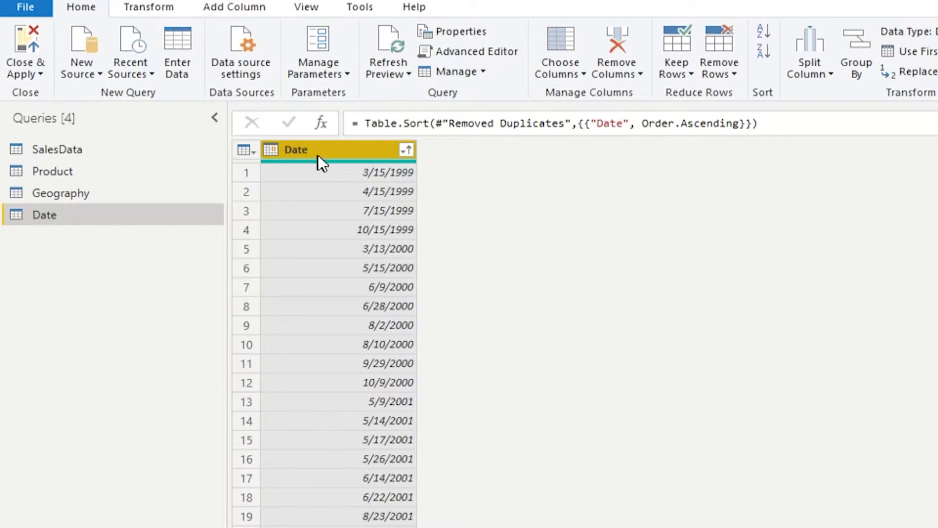
Step: Add Year and Month number columns to the Date query, both derived from the Date column
{"action": "left_click", "coordinate": [233, 8]}
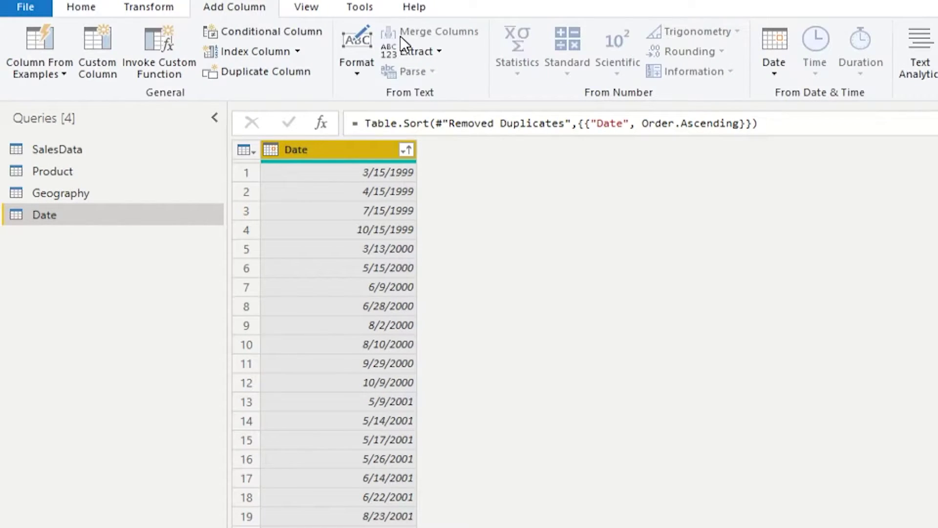
{"action": "left_click", "coordinate": [775, 75]}
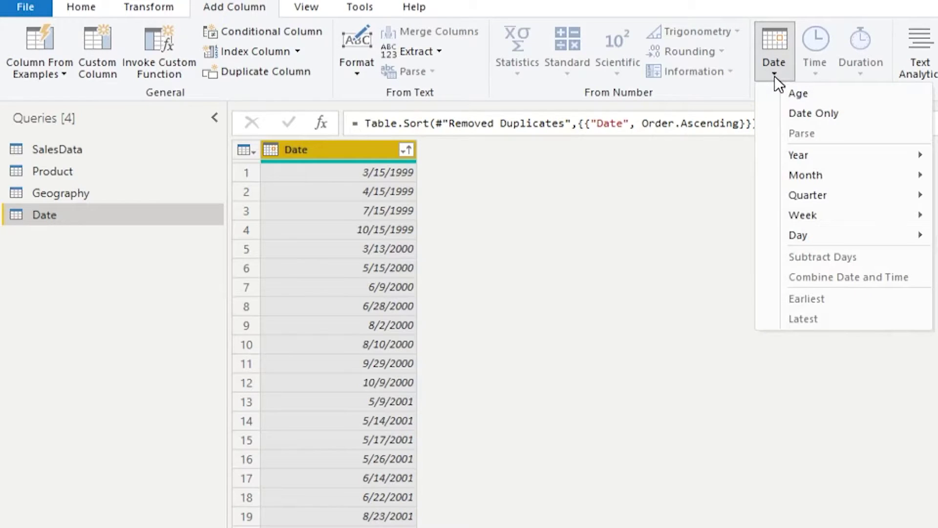
{"action": "mouse_move", "coordinate": [819, 152]}
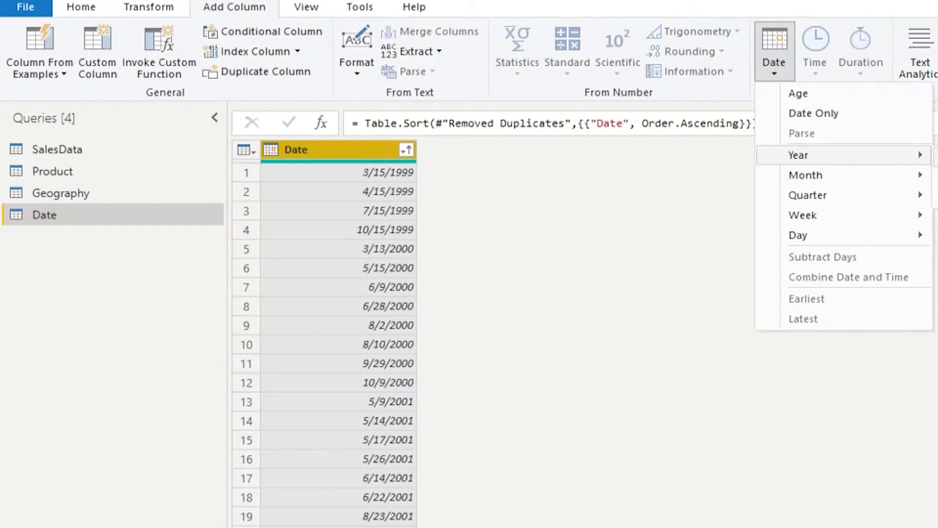
{"action": "left_click", "coordinate": [936, 155]}
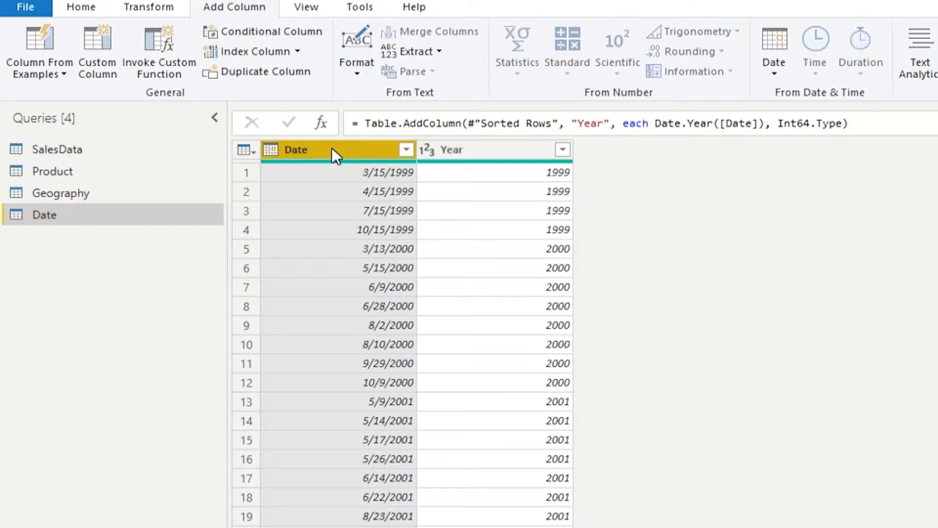
{"action": "left_click", "coordinate": [773, 73]}
{"action": "mouse_move", "coordinate": [826, 175]}
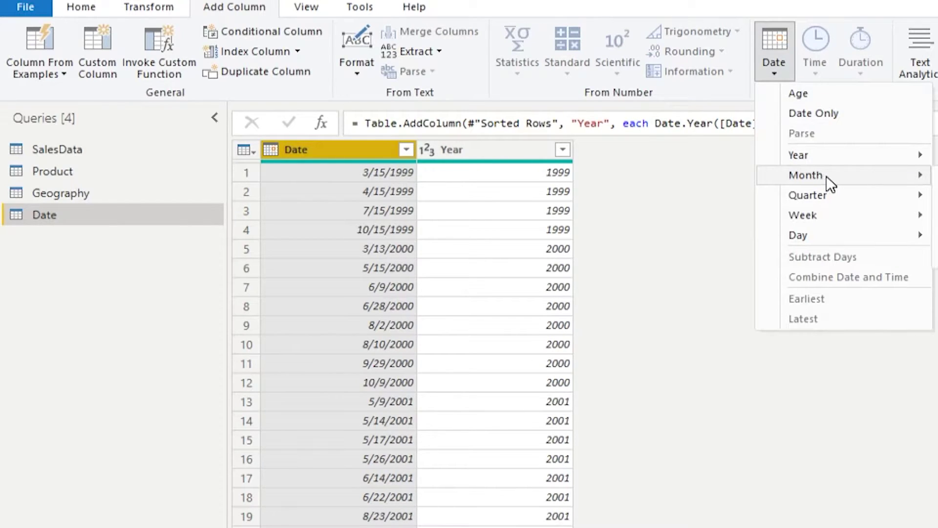
{"action": "left_click", "coordinate": [934, 175]}
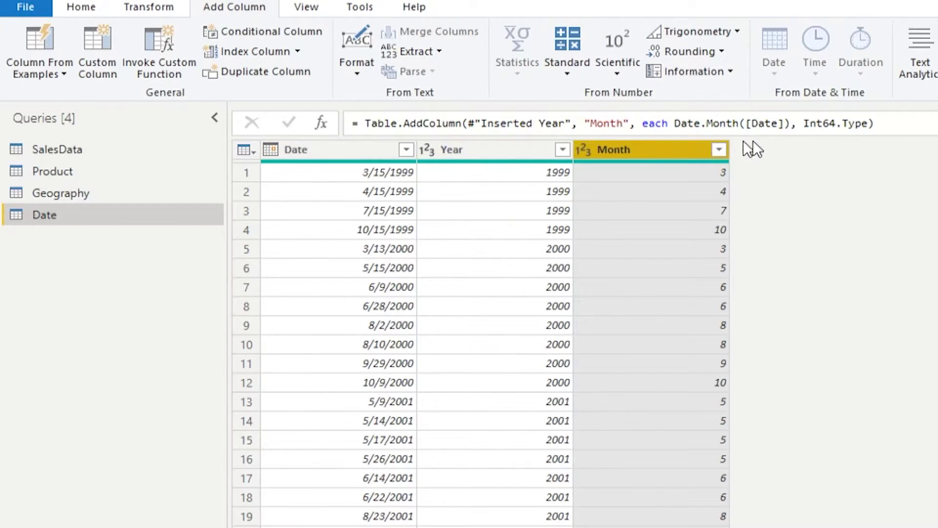
Step: Add a Month Name column derived from the Date column and shorten its values to the first 3 characters
{"action": "left_click", "coordinate": [773, 73]}
{"action": "left_click", "coordinate": [936, 256]}
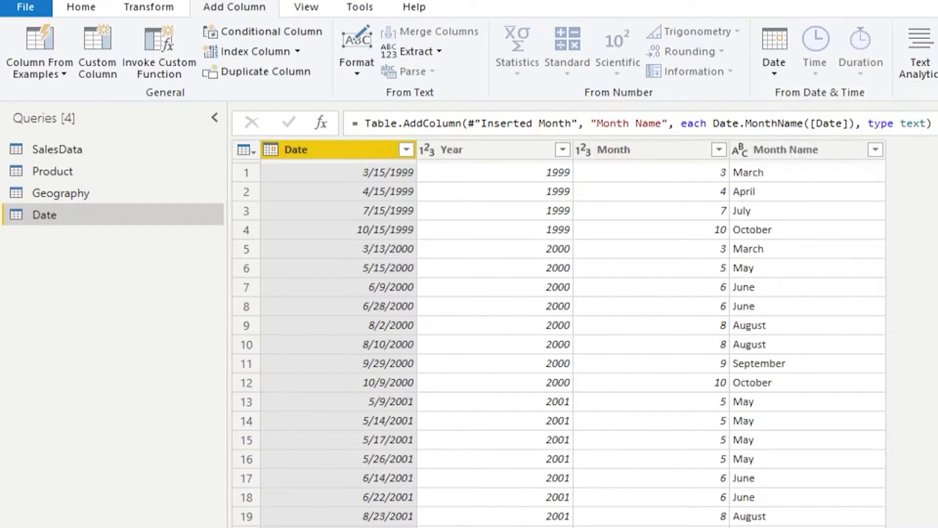
{"action": "left_click", "coordinate": [781, 152]}
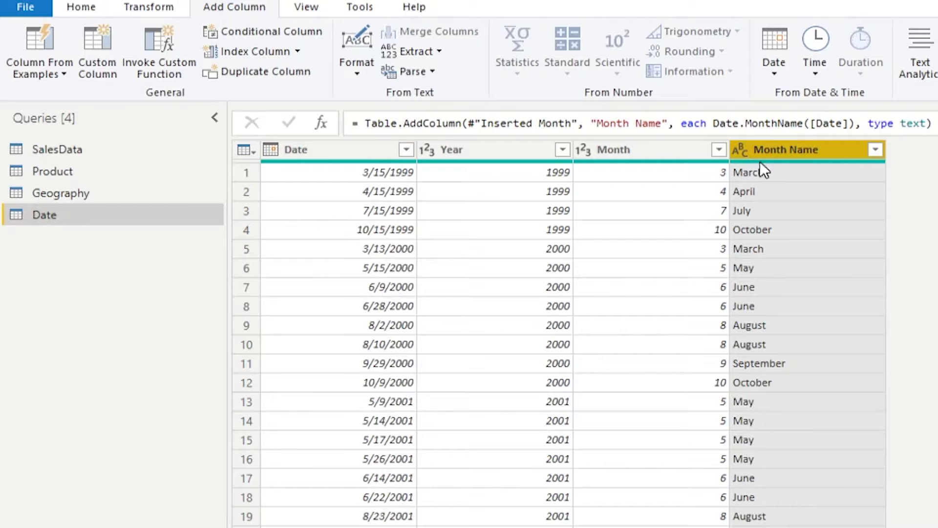
{"action": "left_click", "coordinate": [142, 7]}
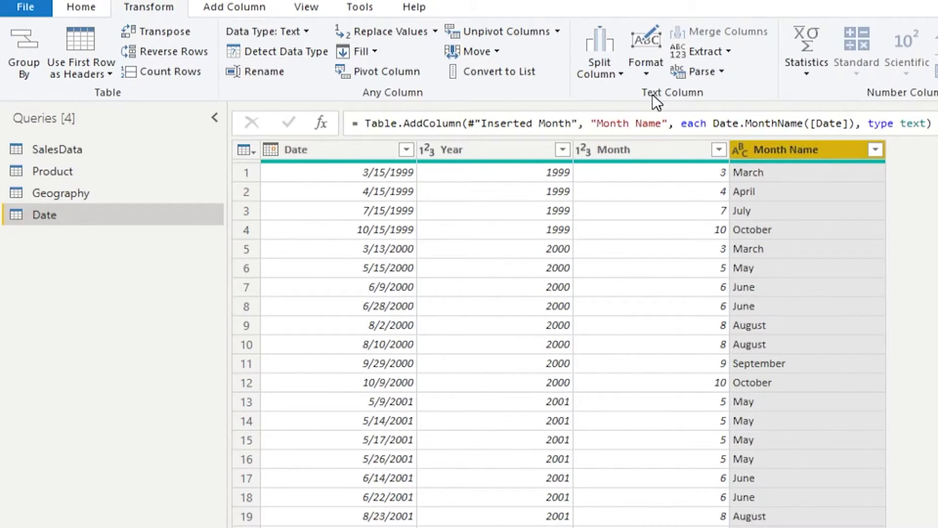
{"action": "left_click", "coordinate": [732, 49]}
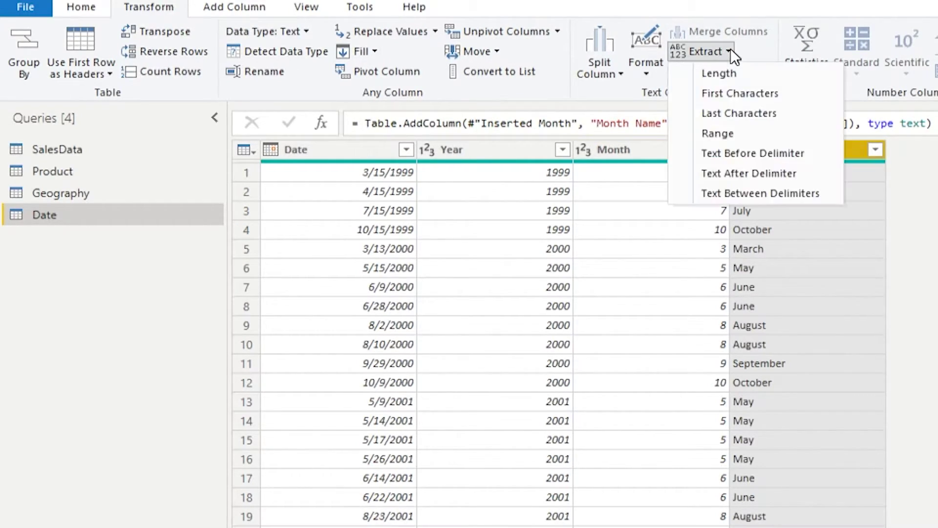
{"action": "left_click", "coordinate": [771, 97]}
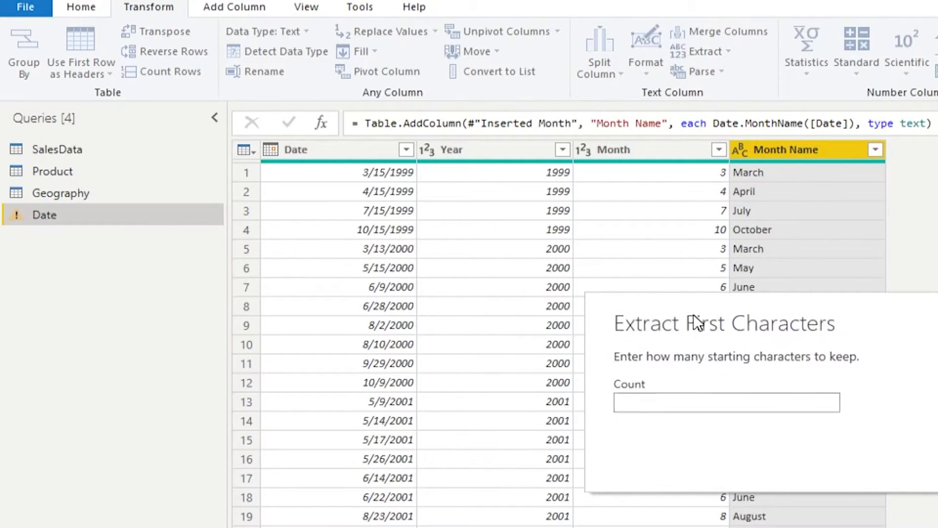
{"action": "type", "text": "3"}
{"action": "key", "text": "Return"}
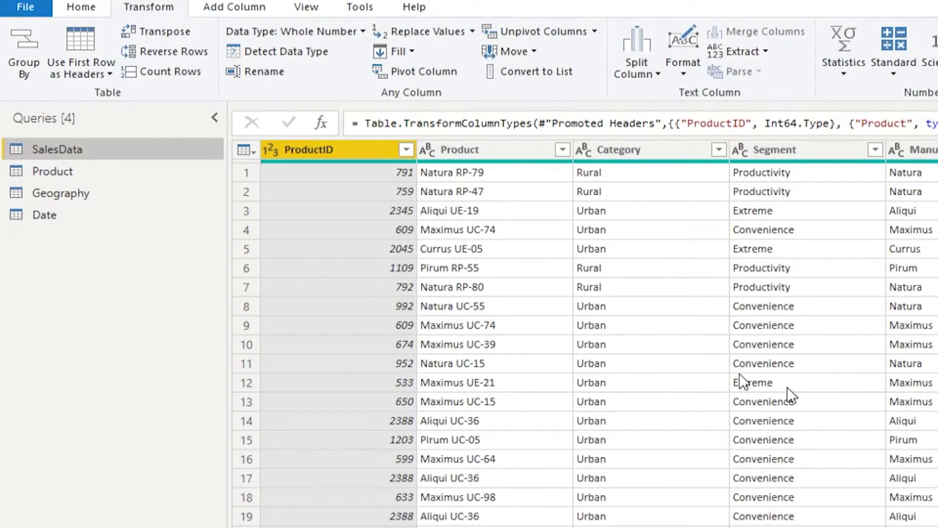
{"action": "left_click", "coordinate": [56, 170]}
{"action": "left_click", "coordinate": [75, 192]}
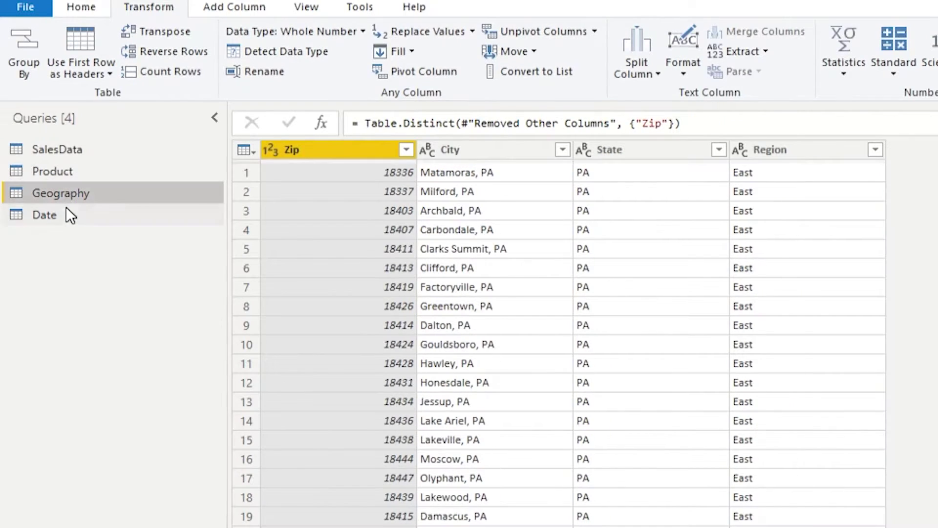
{"action": "left_click", "coordinate": [64, 213]}
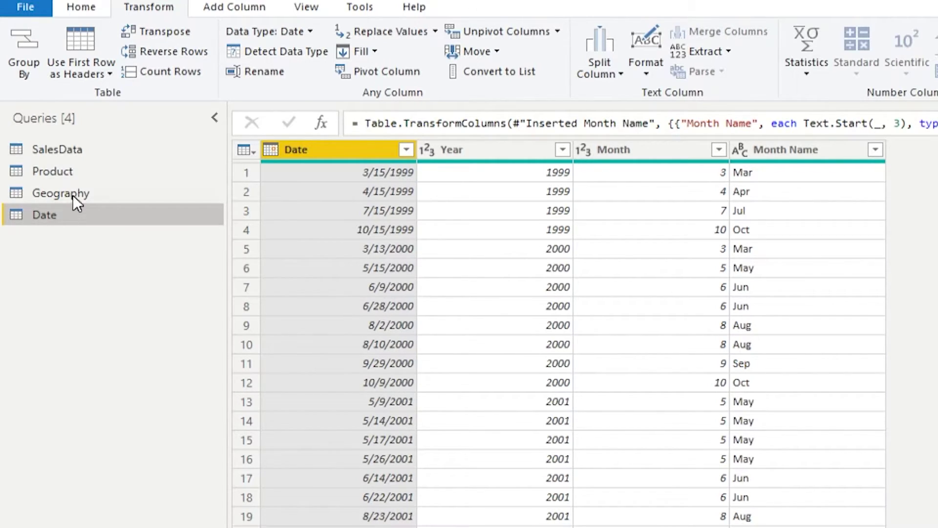
Step: Create another query that references SalesData and name it SalesFact
{"action": "left_click", "coordinate": [71, 152]}
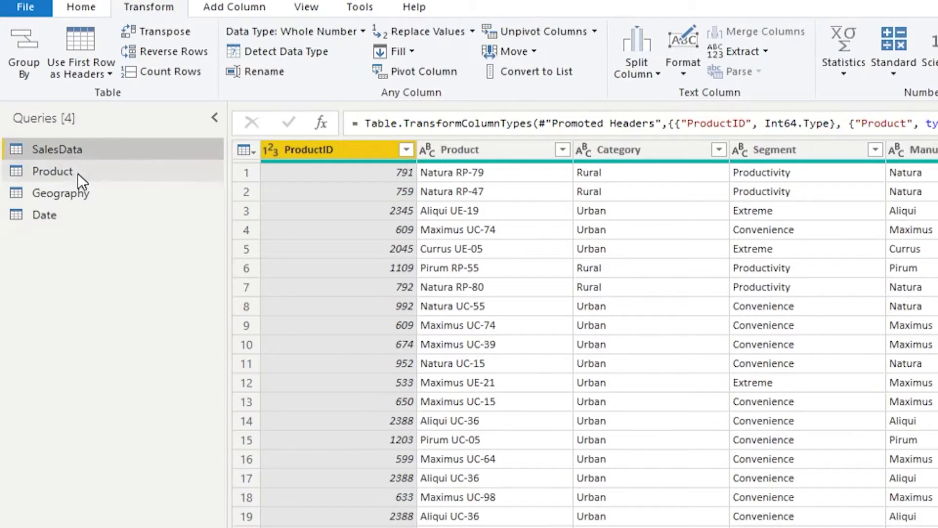
{"action": "right_click", "coordinate": [107, 148]}
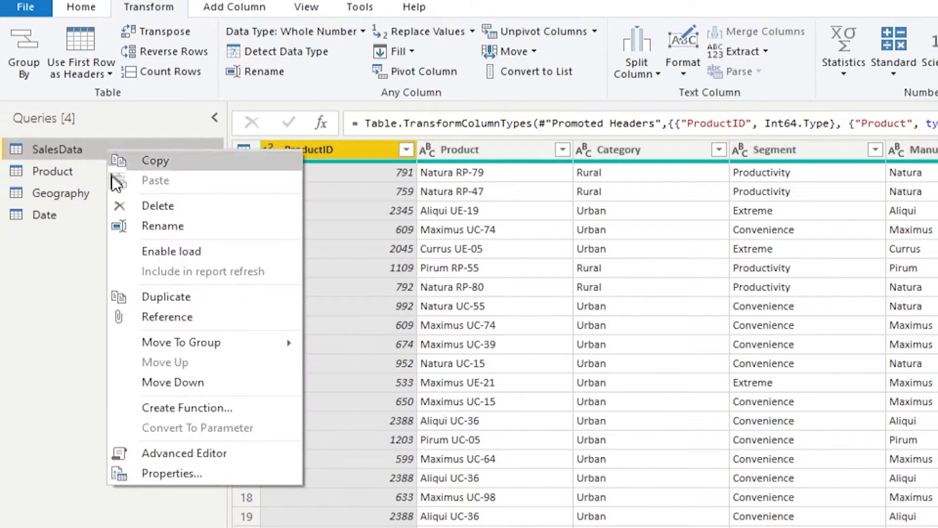
{"action": "left_click", "coordinate": [175, 302]}
{"action": "double_click", "coordinate": [124, 235]}
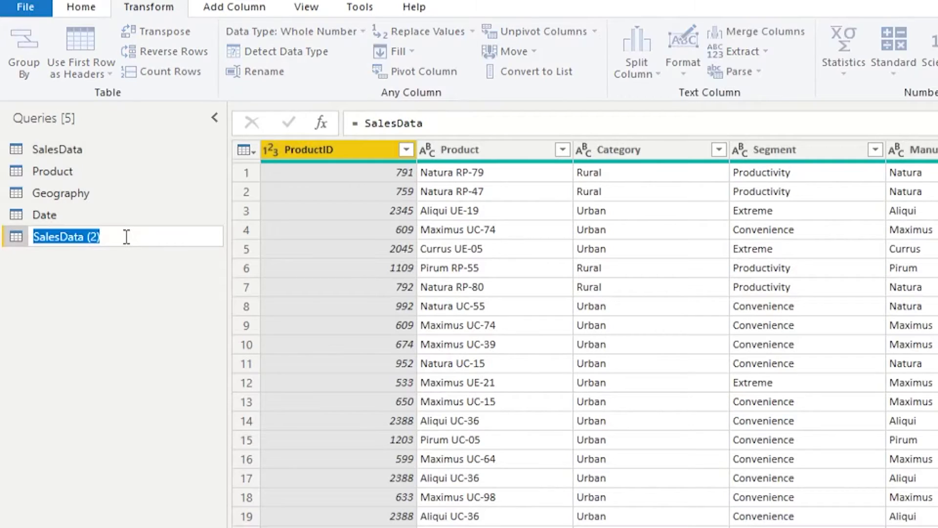
{"action": "type", "text": "SalesFact"}
{"action": "key", "text": "Return"}
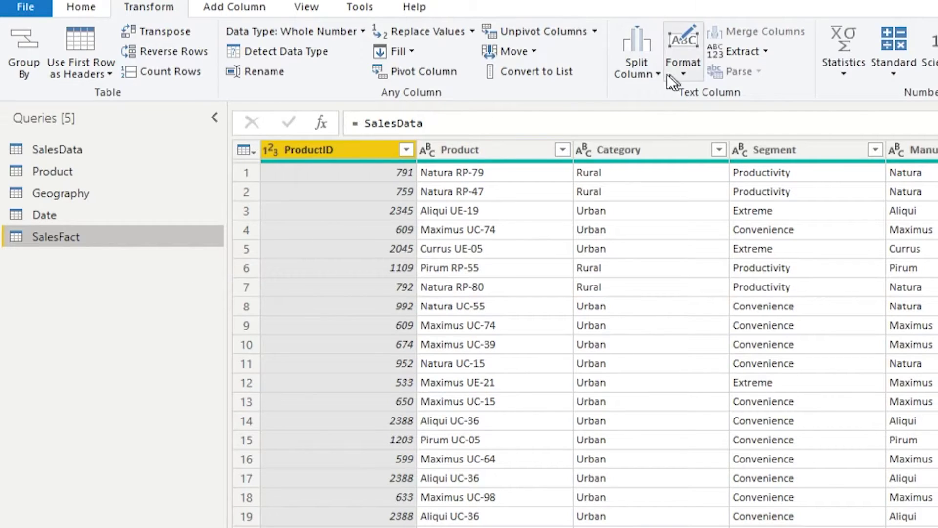
Step: Keep only the ProductID, Zip, Date and Amount columns in the SalesFact query
{"action": "left_click", "coordinate": [86, 9]}
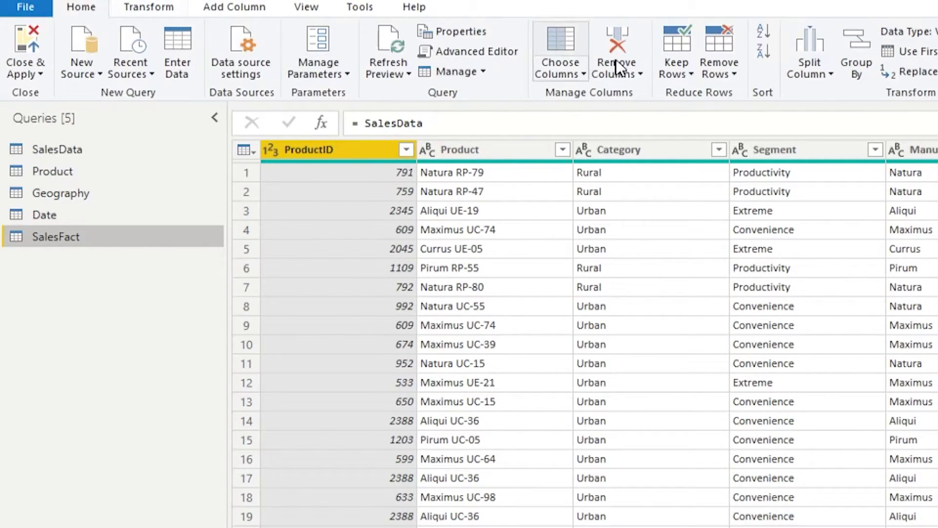
{"action": "left_click", "coordinate": [574, 70]}
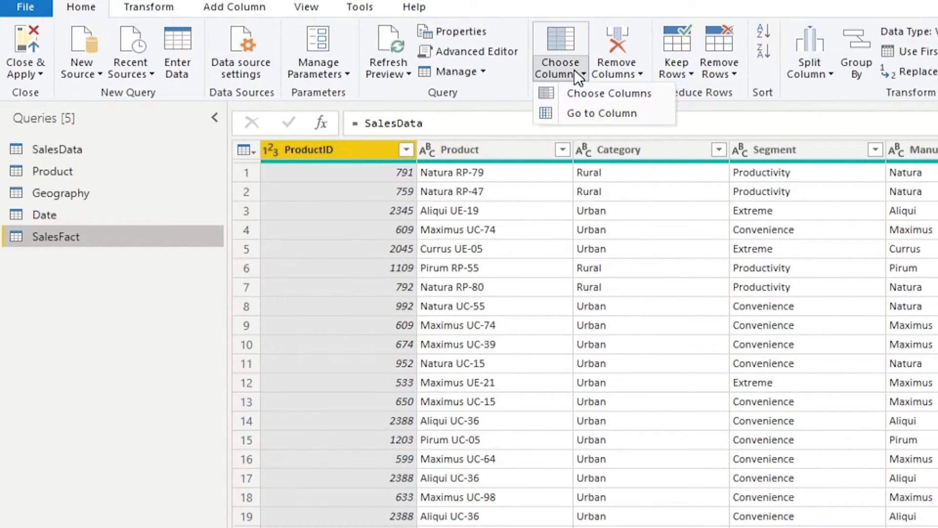
{"action": "left_click", "coordinate": [585, 93]}
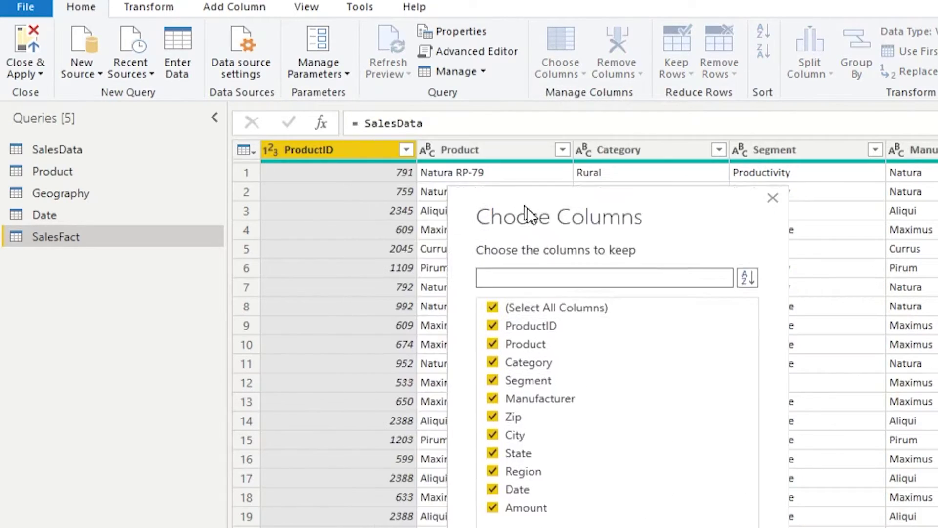
{"action": "left_click", "coordinate": [562, 312]}
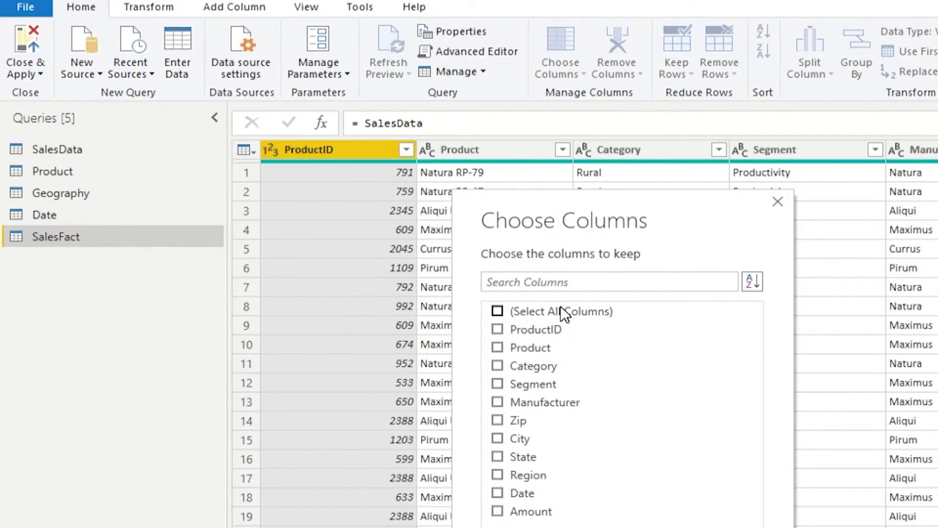
{"action": "left_click", "coordinate": [558, 331]}
{"action": "left_click", "coordinate": [518, 420]}
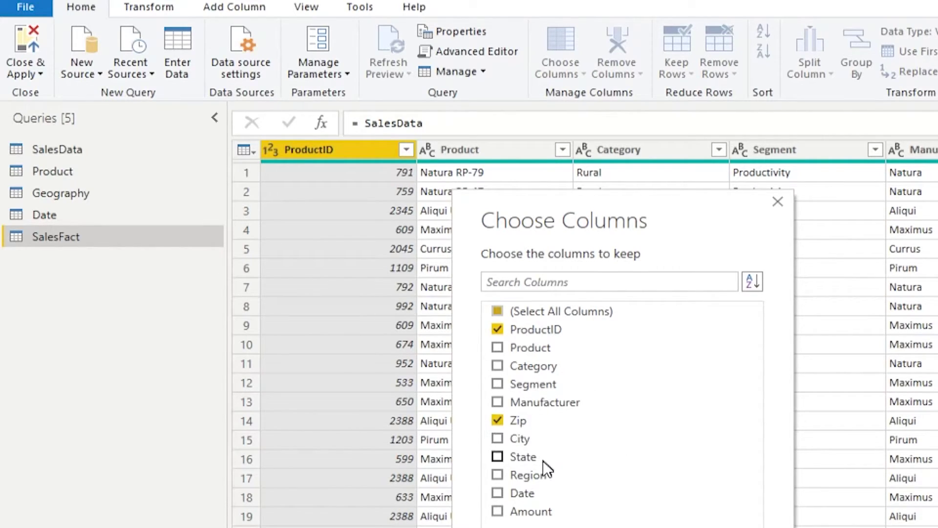
{"action": "left_click", "coordinate": [497, 493]}
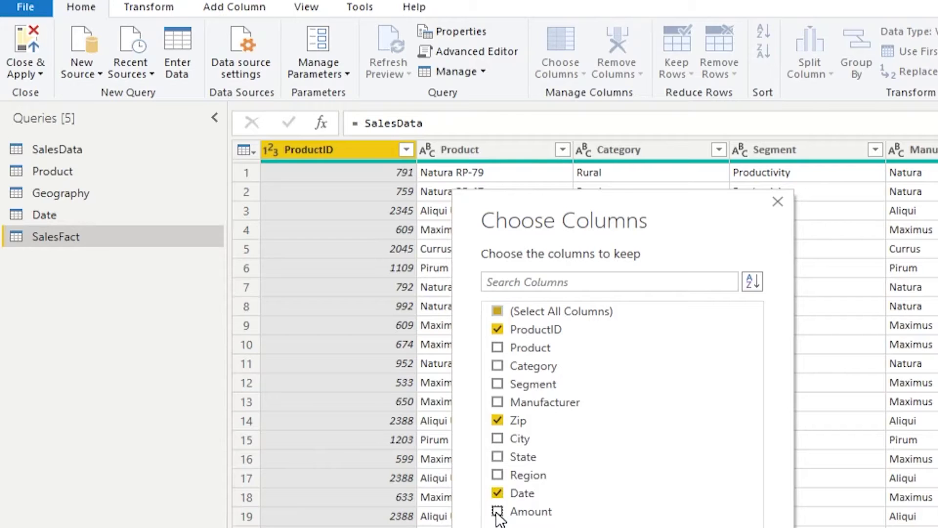
{"action": "left_click", "coordinate": [498, 511]}
{"action": "key", "text": "Return"}
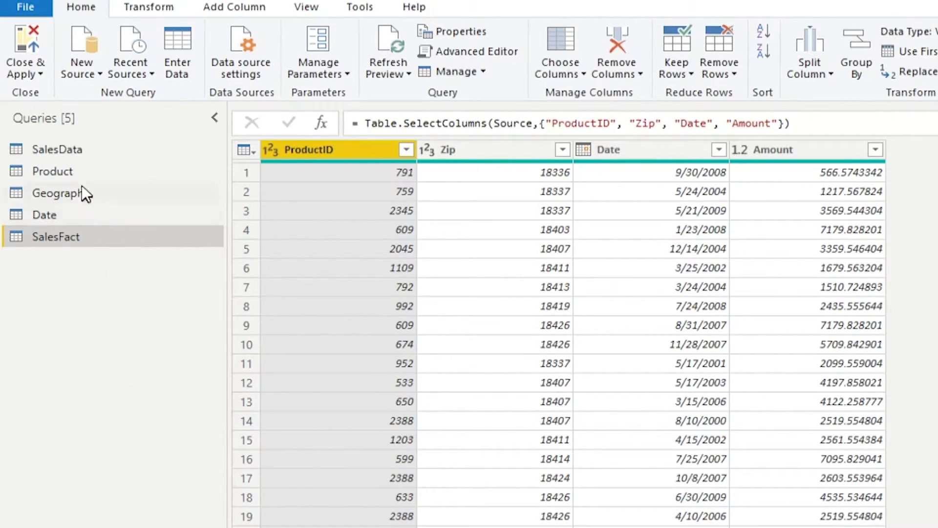
Step: Examine the applied steps of the SalesData query, back to its Source step
{"action": "left_click", "coordinate": [80, 146]}
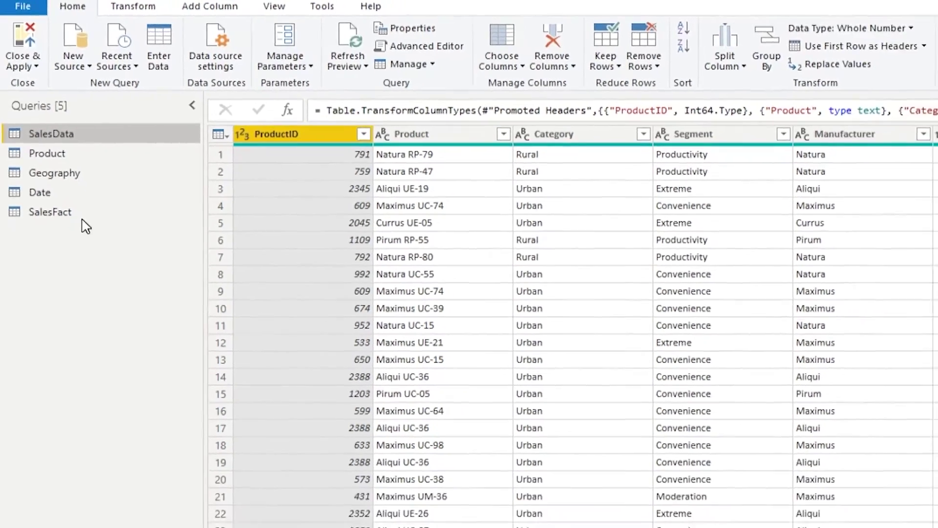
{"action": "left_click", "coordinate": [88, 241]}
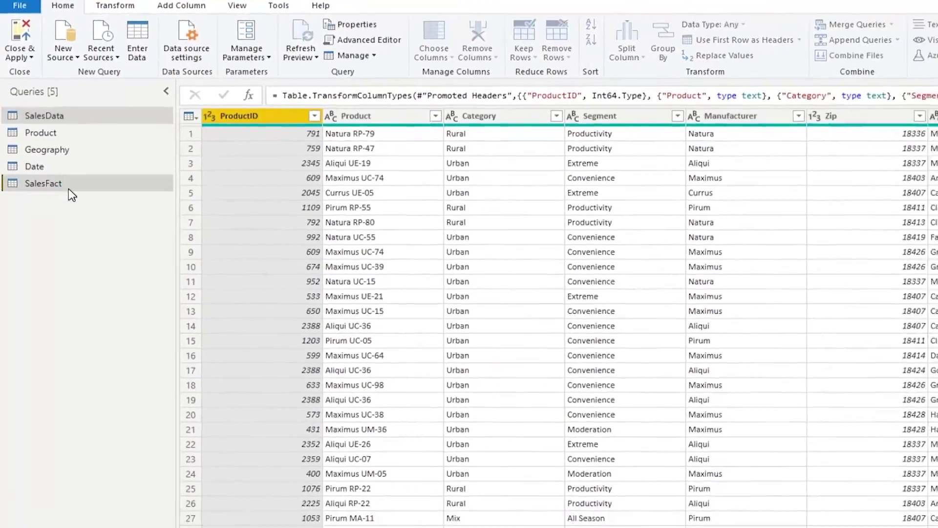
{"action": "left_click", "coordinate": [110, 115]}
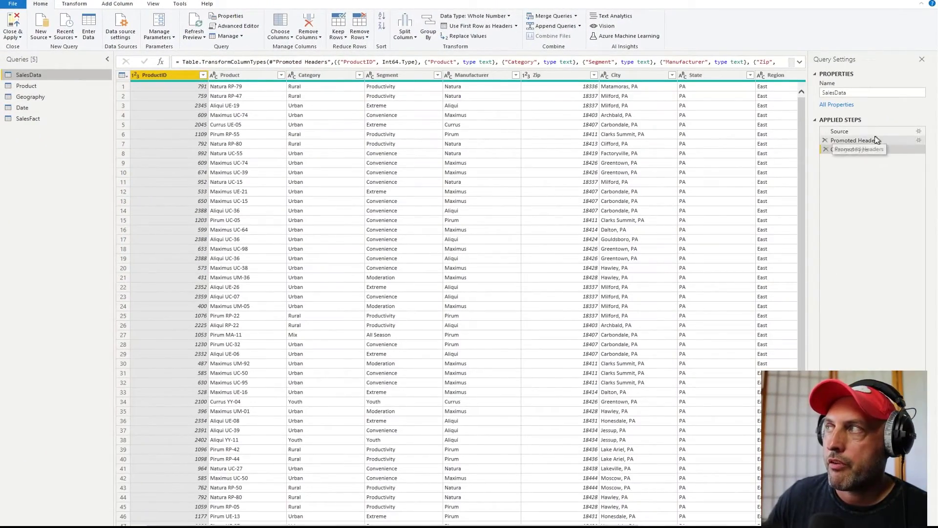
{"action": "left_click", "coordinate": [861, 131]}
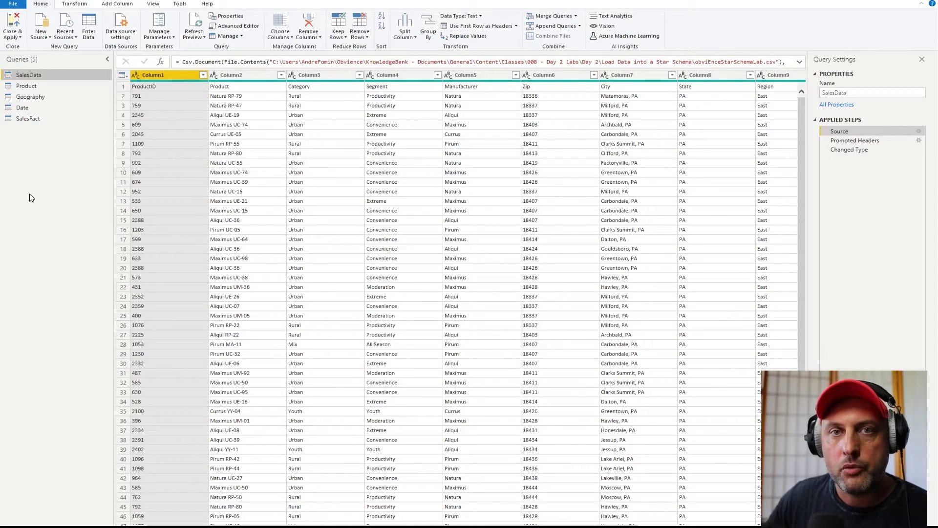
Step: Check the load and report refresh settings of the Product, Geography, Date, SalesFact and SalesData queries
{"action": "right_click", "coordinate": [39, 87]}
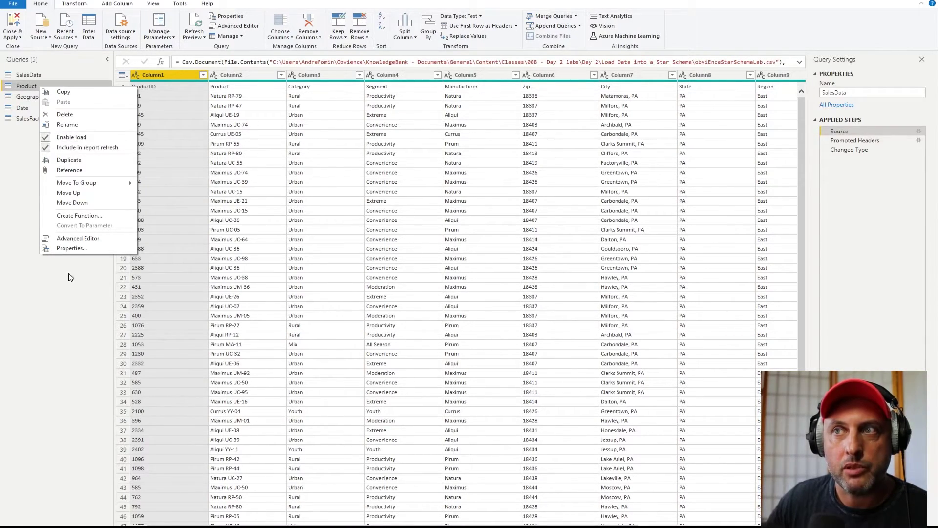
{"action": "left_click", "coordinate": [74, 249]}
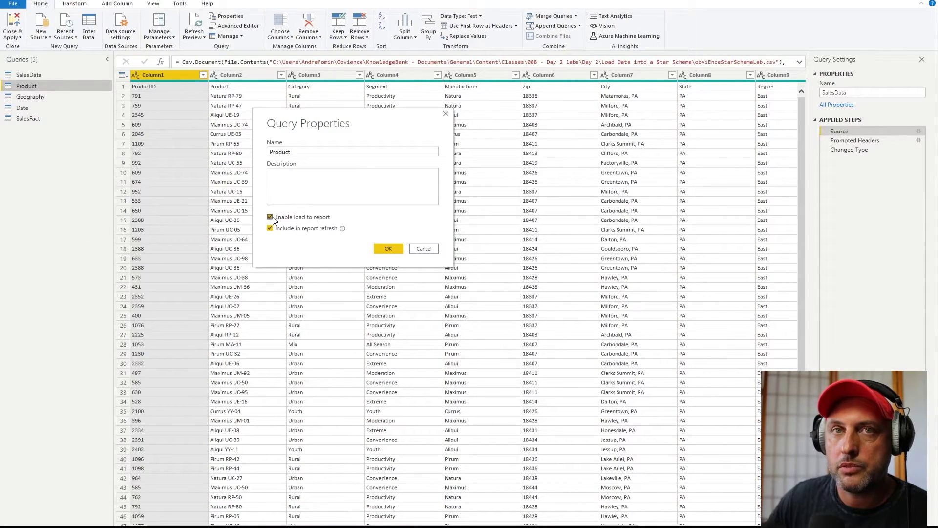
{"action": "left_click", "coordinate": [423, 248]}
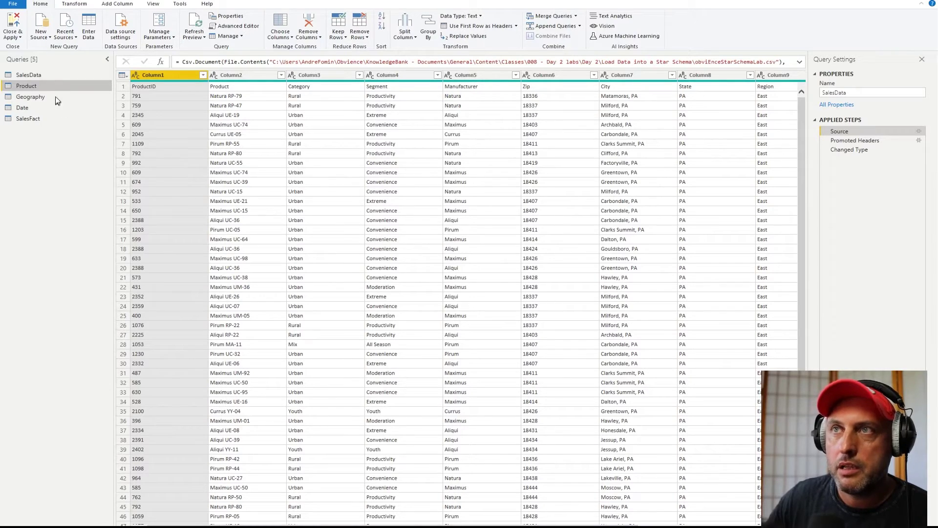
{"action": "left_click", "coordinate": [55, 96]}
{"action": "right_click", "coordinate": [54, 96]}
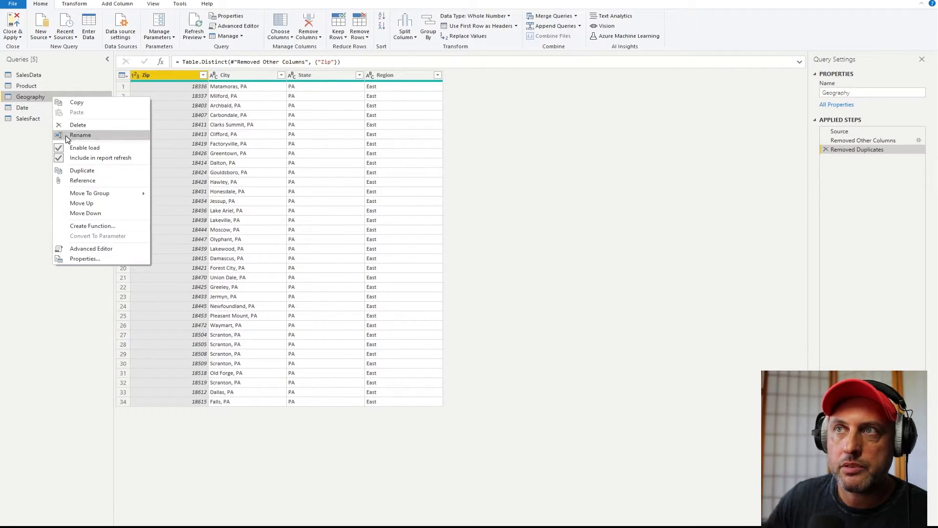
{"action": "left_click", "coordinate": [25, 107]}
{"action": "right_click", "coordinate": [25, 105]}
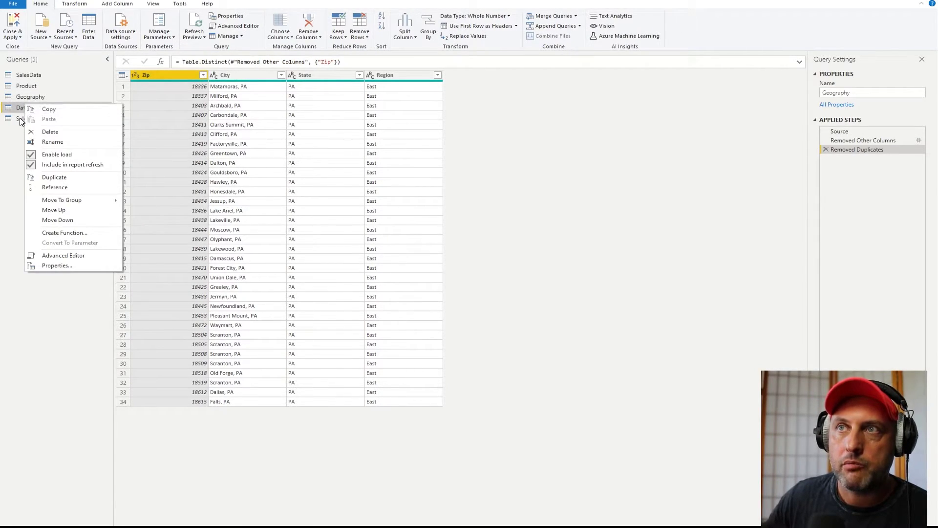
{"action": "right_click", "coordinate": [20, 119]}
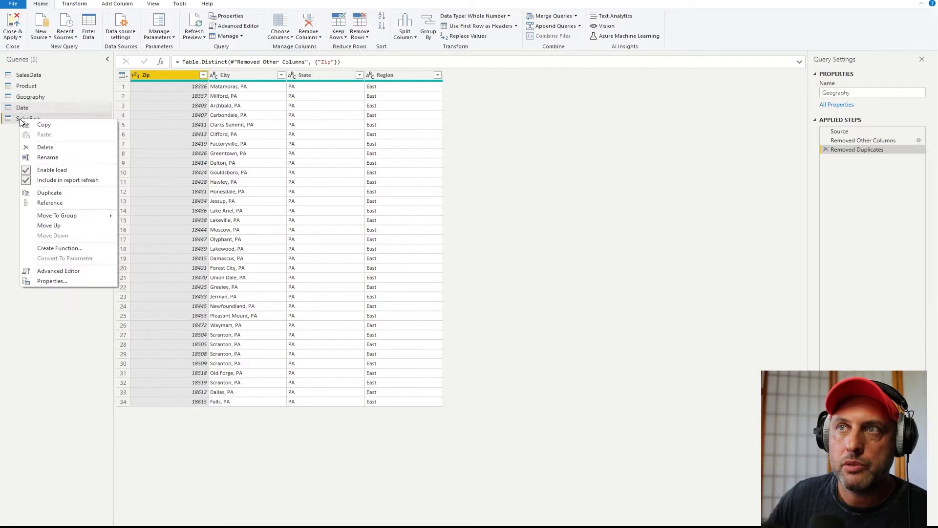
{"action": "right_click", "coordinate": [37, 79]}
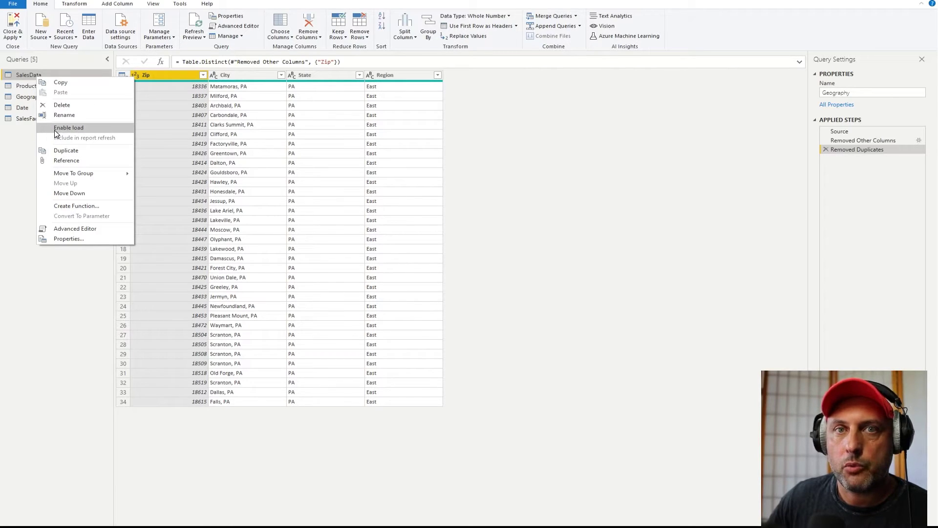
{"action": "left_click", "coordinate": [20, 176]}
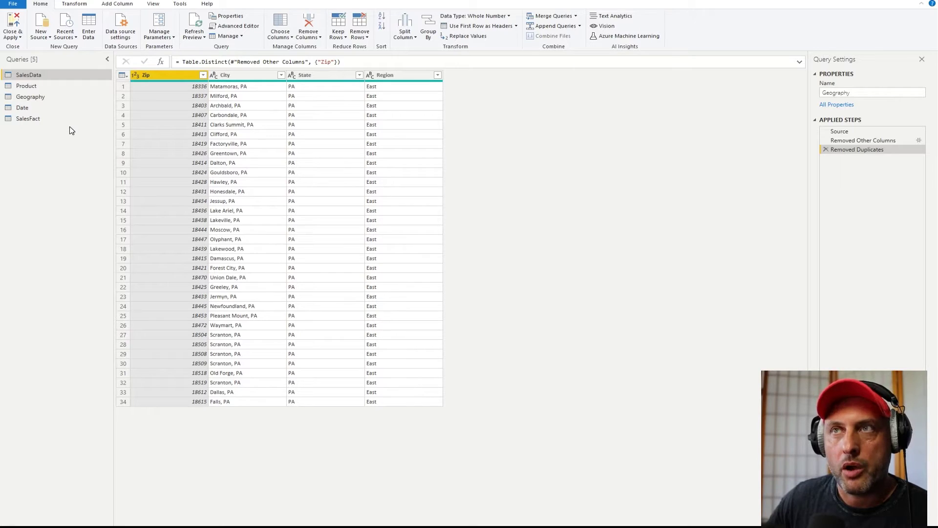
Step: Apply the queries to the model and relate the Date table's Date field to the Date field of SalesFact
{"action": "left_click", "coordinate": [13, 35]}
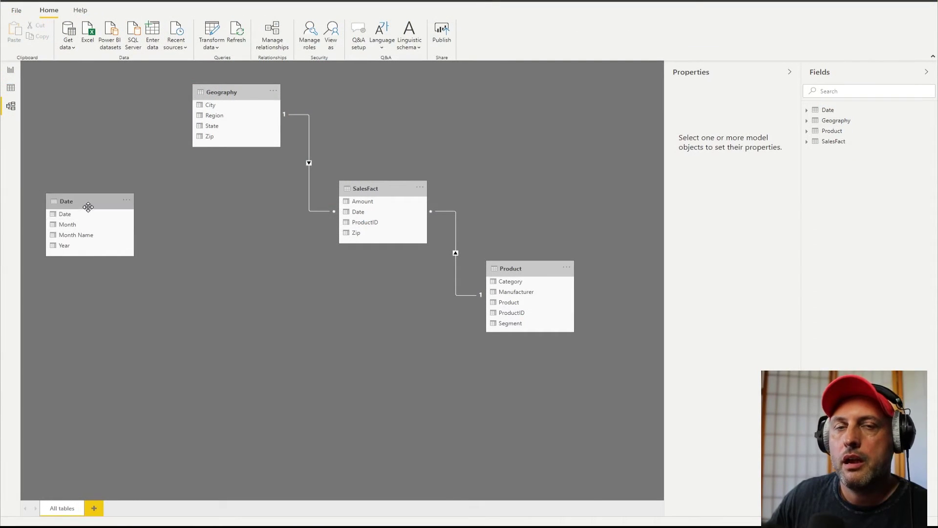
{"action": "left_click_drag", "start_coordinate": [86, 204], "coordinate": [225, 279]}
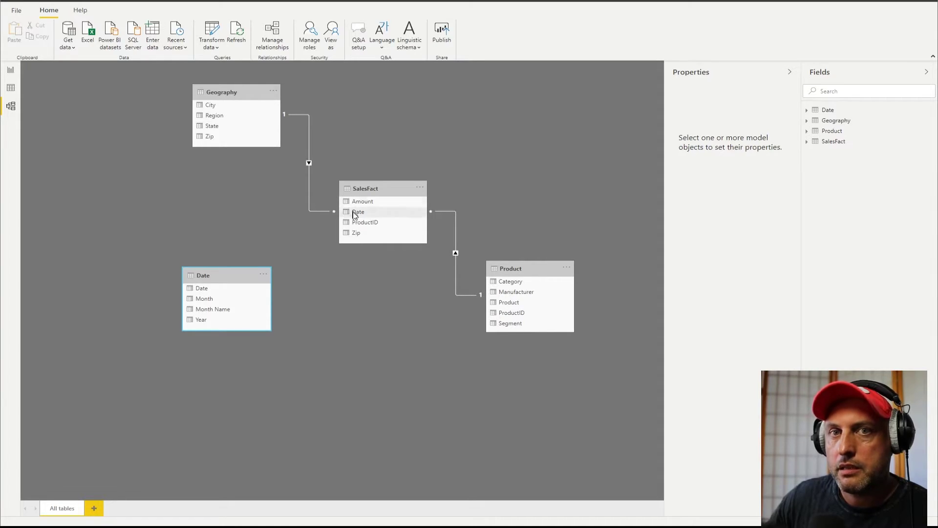
{"action": "left_click", "coordinate": [207, 292]}
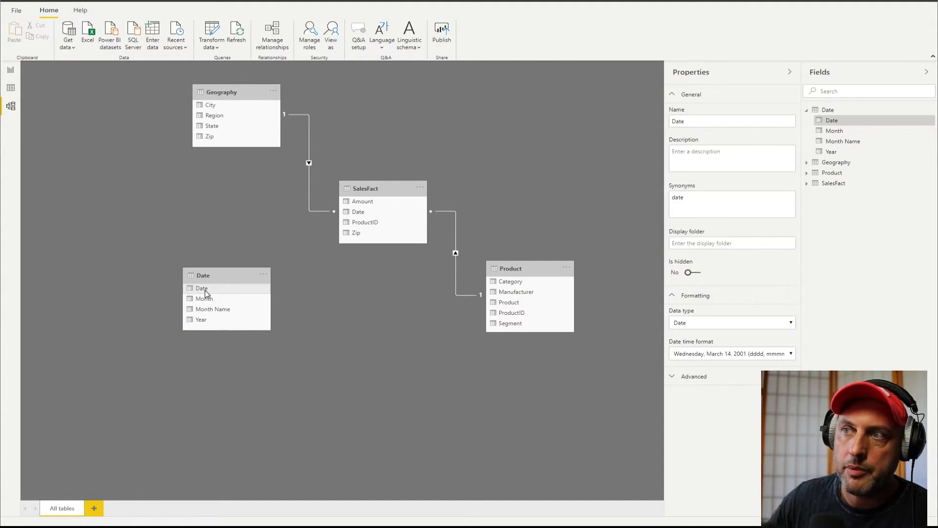
{"action": "left_click_drag", "start_coordinate": [206, 294], "coordinate": [390, 218]}
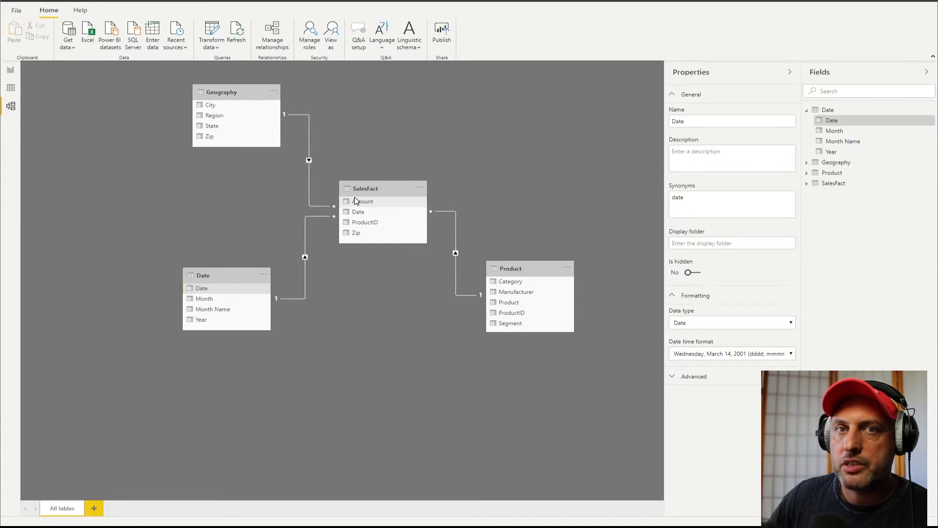
Step: Try to create an active relationship between the Date columns of the Date and SalesFact tables through Manage relationships
{"action": "left_click", "coordinate": [281, 41]}
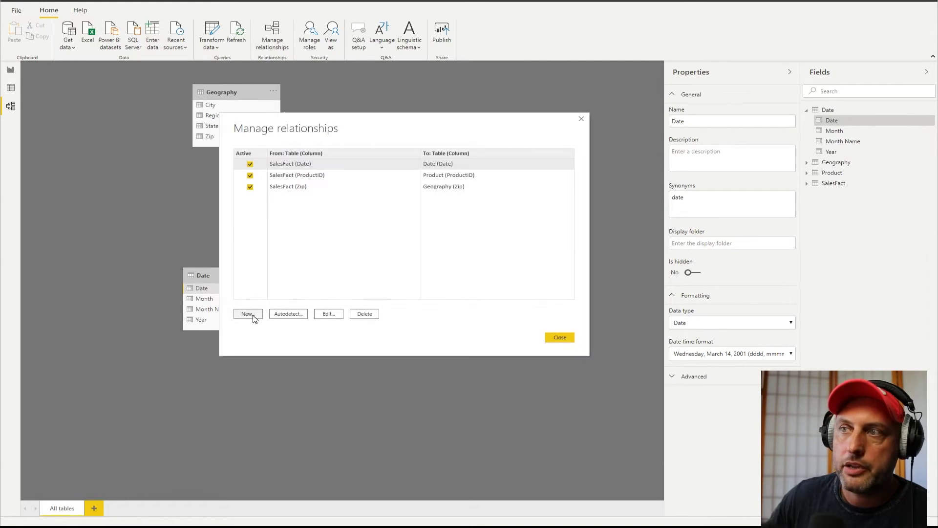
{"action": "left_click", "coordinate": [248, 314]}
{"action": "left_click", "coordinate": [378, 196]}
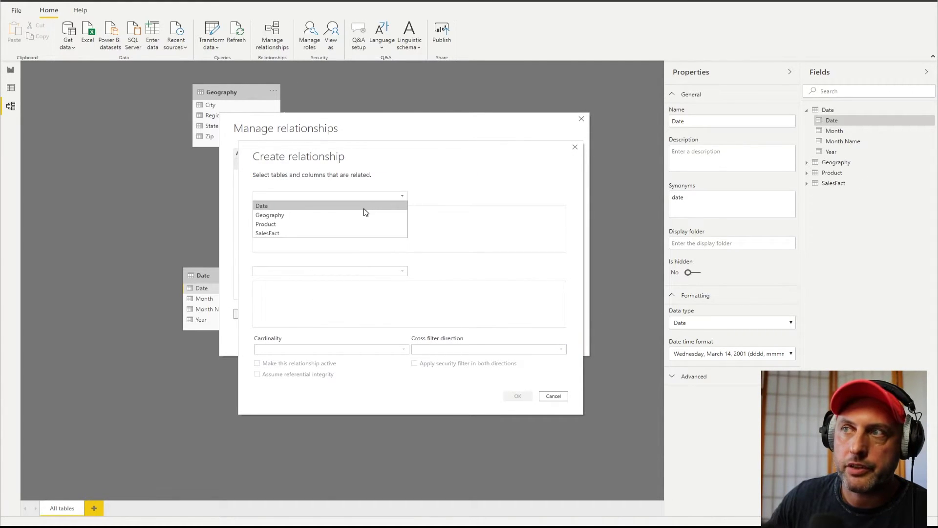
{"action": "left_click", "coordinate": [365, 206]}
{"action": "left_click", "coordinate": [369, 271]}
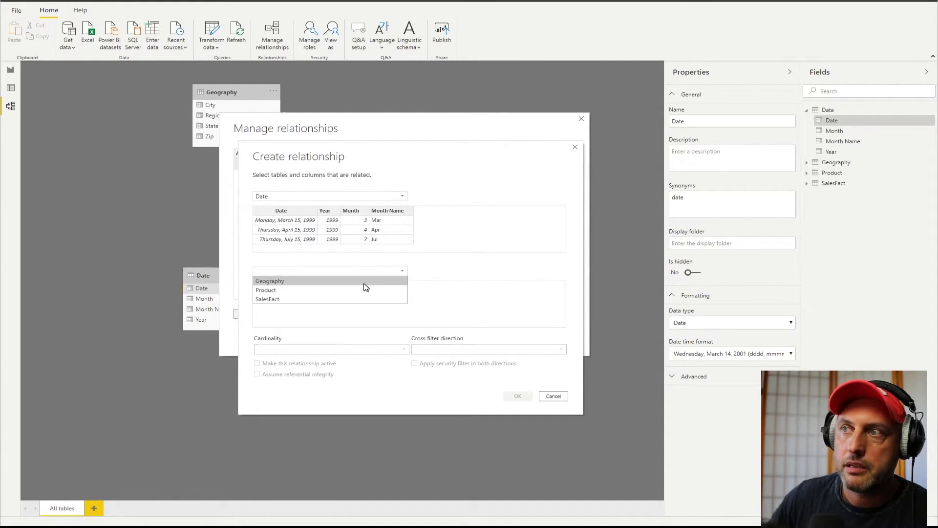
{"action": "left_click", "coordinate": [361, 299]}
{"action": "left_click", "coordinate": [287, 211]}
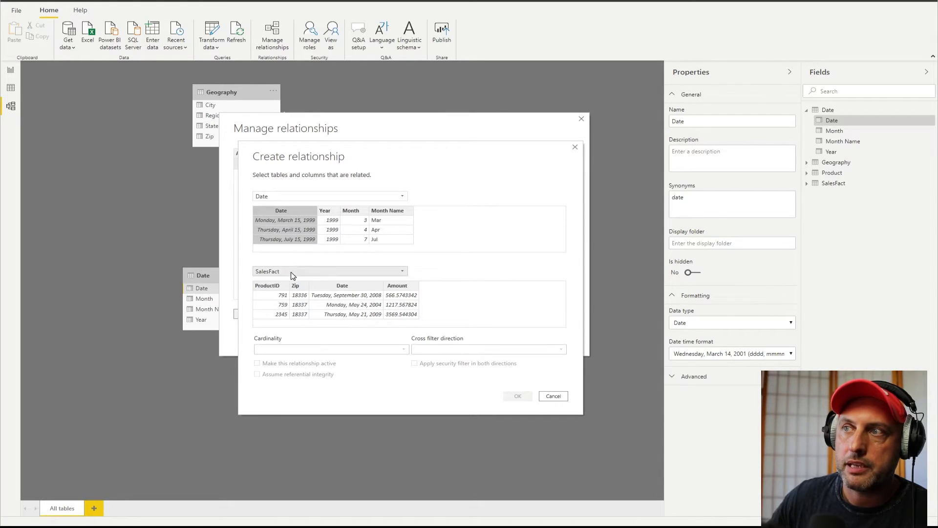
{"action": "left_click", "coordinate": [342, 285]}
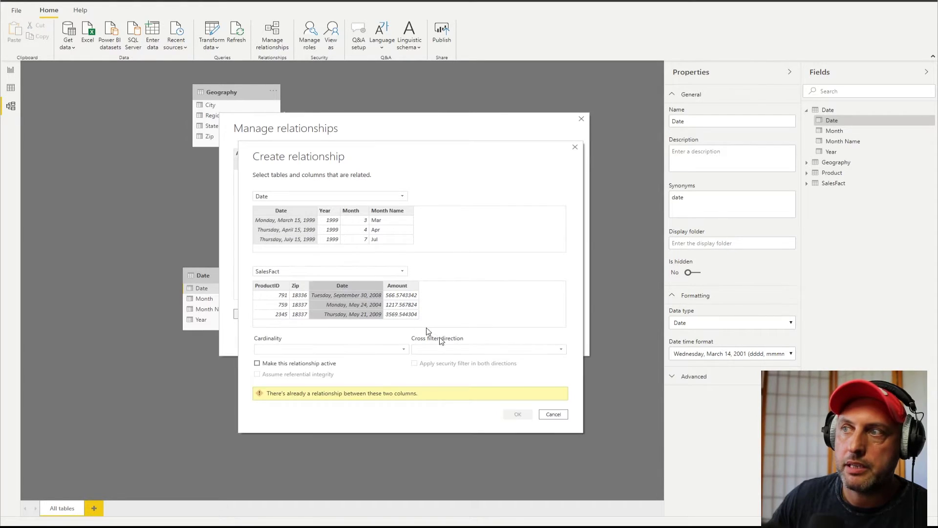
{"action": "left_click", "coordinate": [321, 367]}
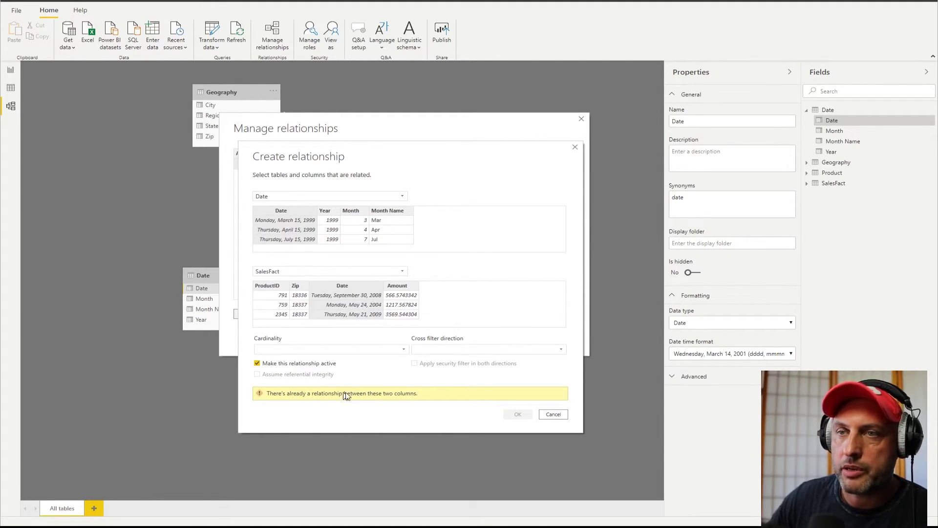
{"action": "left_click", "coordinate": [552, 415]}
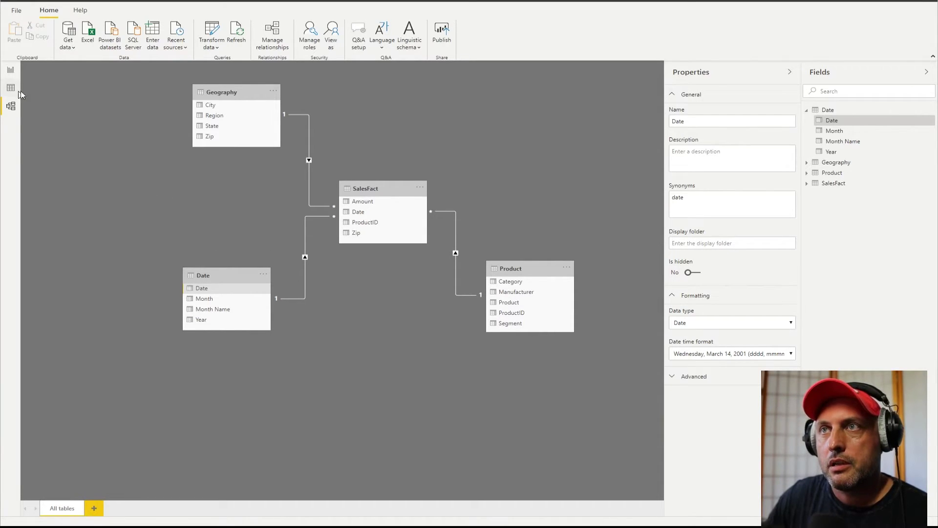
Step: Hide the Date, ProductID and Zip fields of the SalesFact table in the report view
{"action": "left_click", "coordinate": [11, 70]}
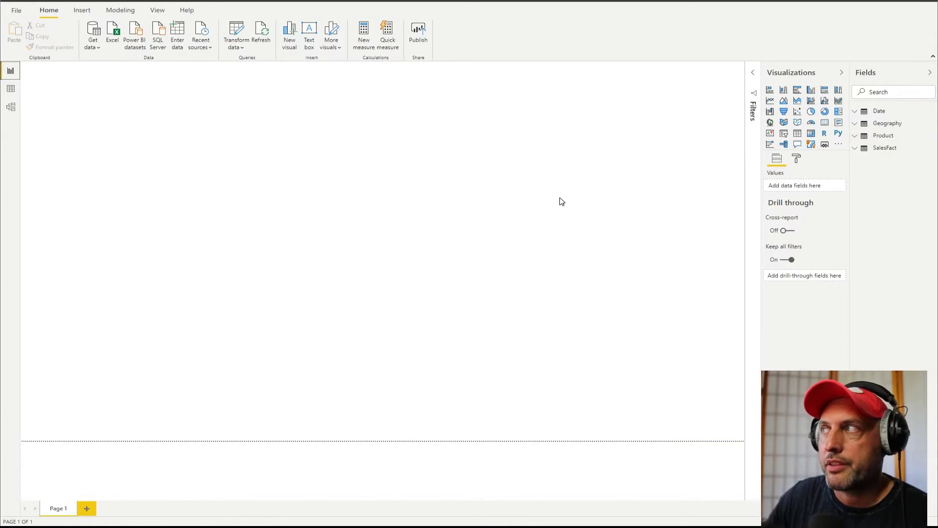
{"action": "left_click", "coordinate": [859, 151]}
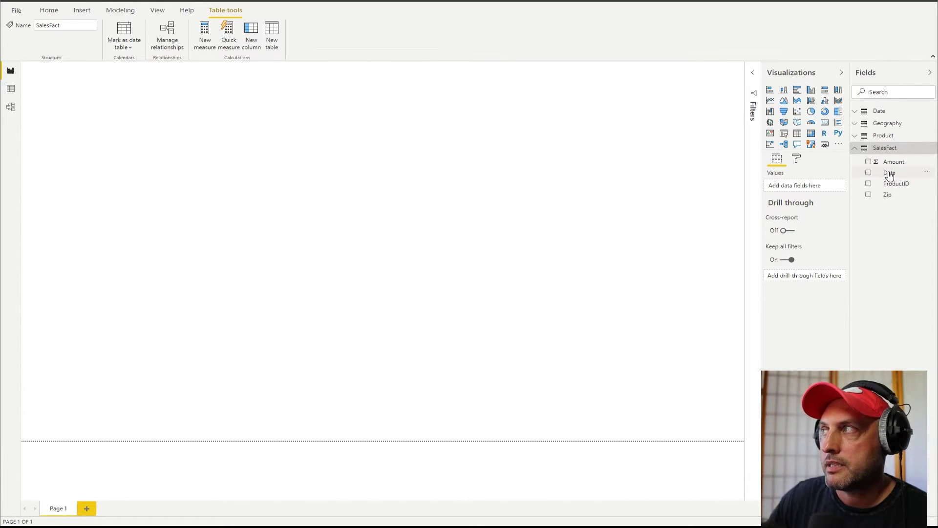
{"action": "left_click", "coordinate": [878, 113]}
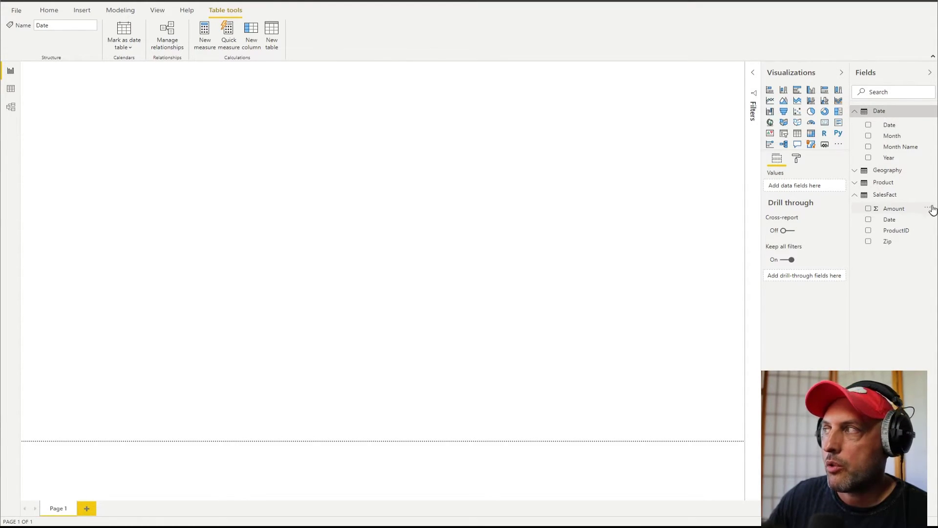
{"action": "right_click", "coordinate": [899, 219]}
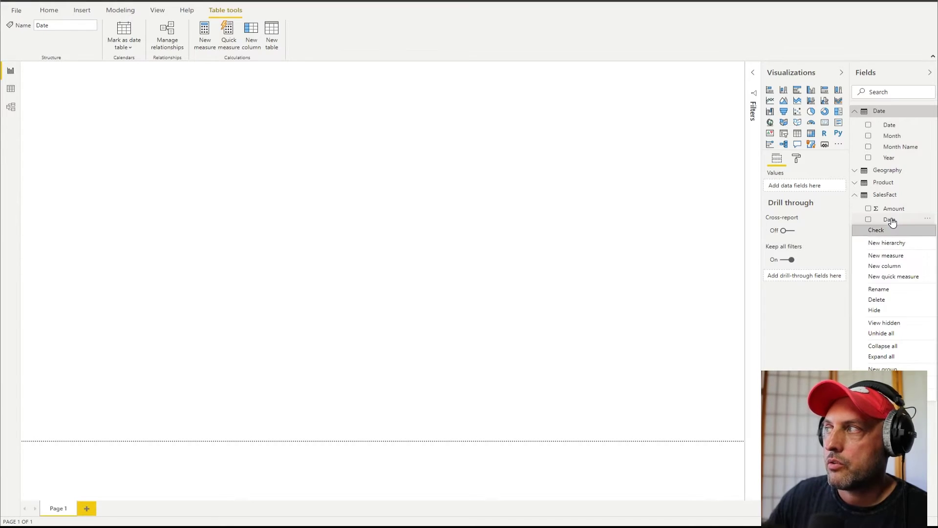
{"action": "left_click", "coordinate": [897, 315]}
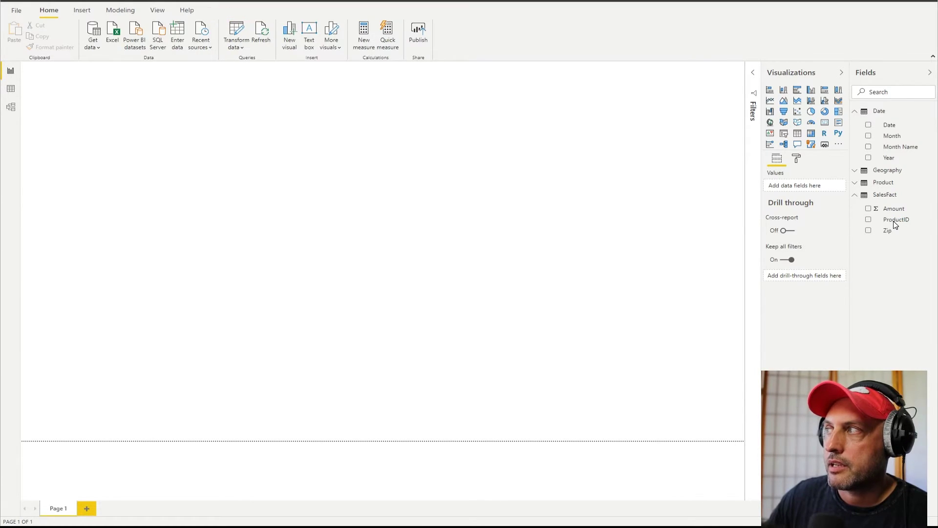
{"action": "right_click", "coordinate": [894, 223]}
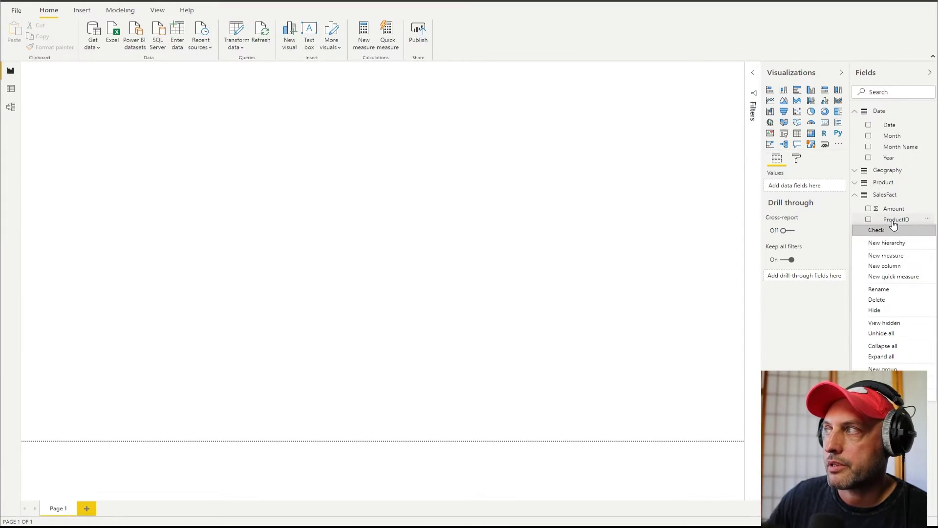
{"action": "left_click", "coordinate": [895, 311]}
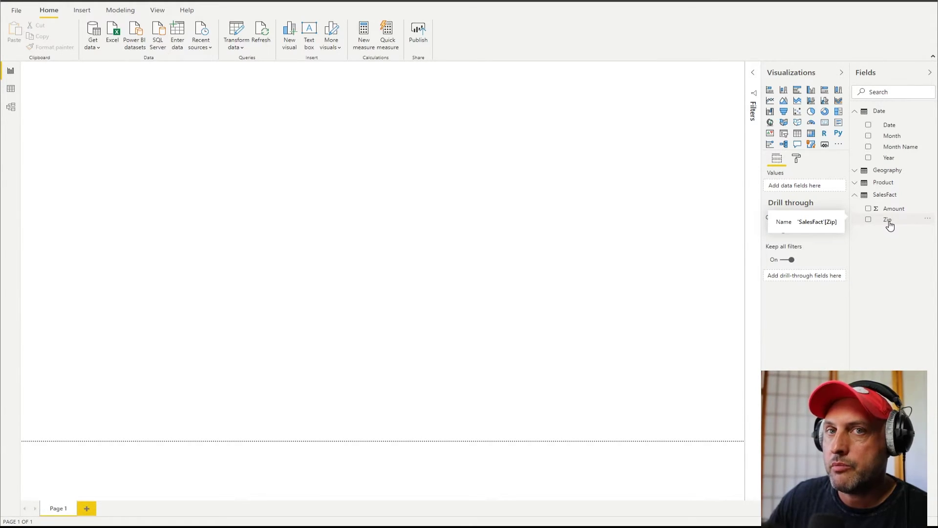
{"action": "right_click", "coordinate": [890, 224]}
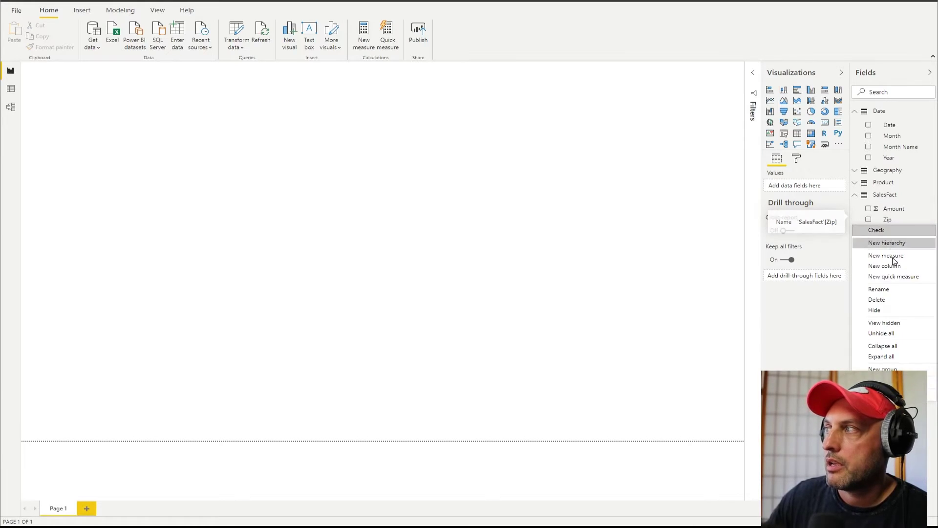
{"action": "left_click", "coordinate": [887, 310]}
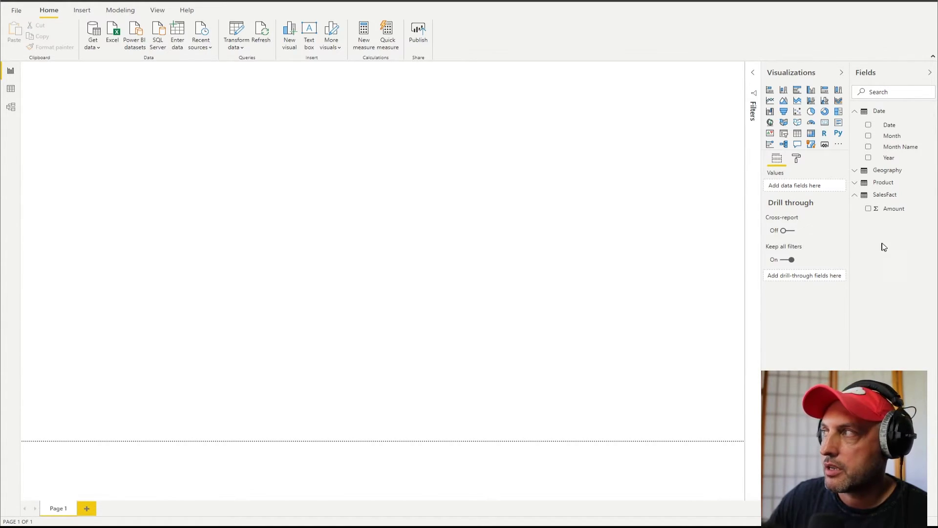
Step: Build a line chart of SalesFact Amount by the Date table's Date field and enlarge it on Page 1
{"action": "left_click_drag", "start_coordinate": [891, 126], "coordinate": [299, 222]}
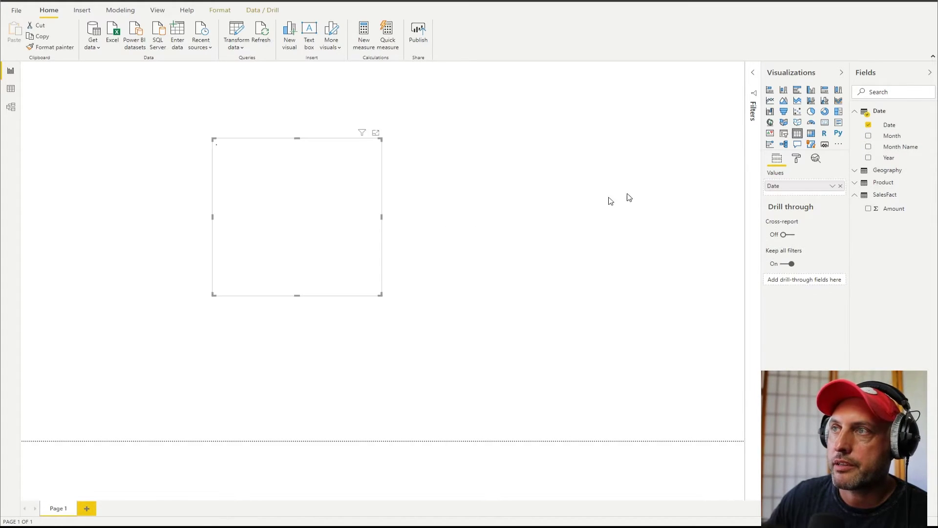
{"action": "left_click", "coordinate": [771, 101]}
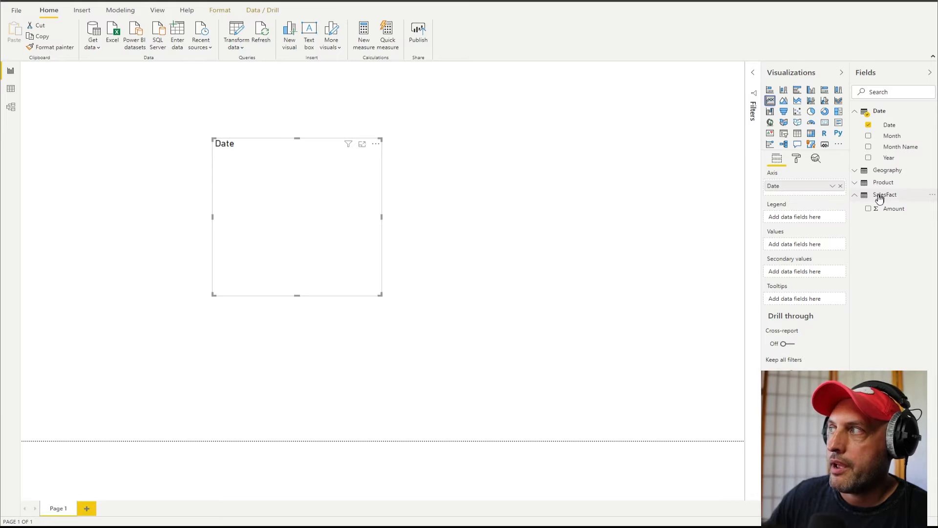
{"action": "left_click_drag", "start_coordinate": [880, 216], "coordinate": [791, 251]}
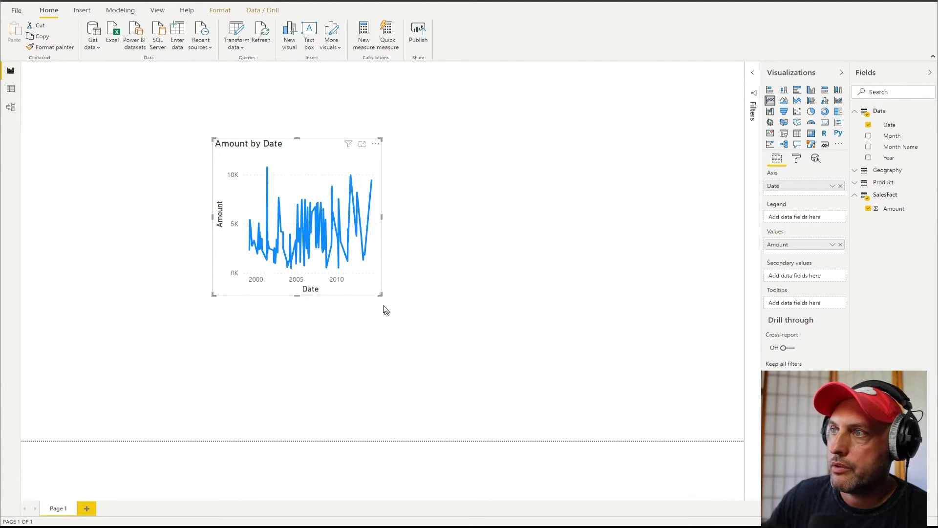
{"action": "left_click_drag", "start_coordinate": [381, 296], "coordinate": [623, 359]}
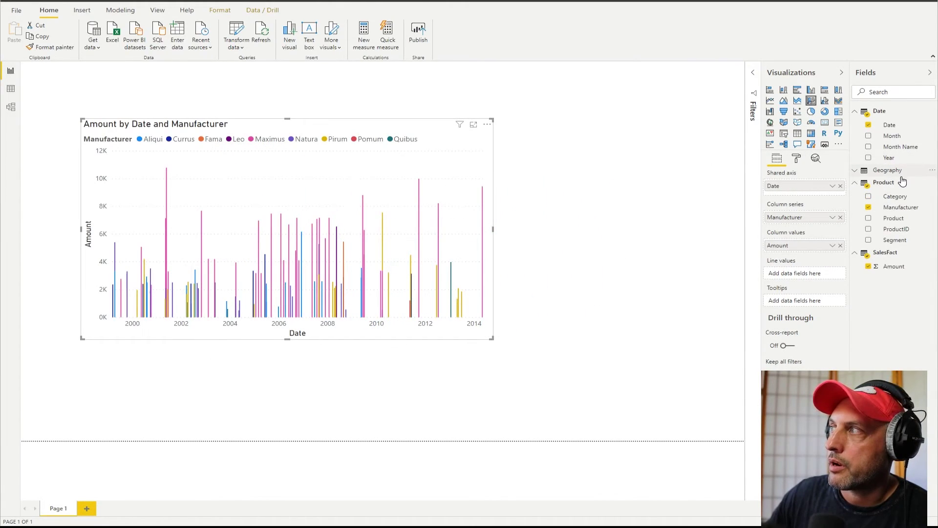
Step: Add a treemap of Amount by Manufacturer beside the line chart and cross-filter the line chart by Pirum, and by Aliqui
{"action": "left_click_drag", "start_coordinate": [902, 207], "coordinate": [638, 164]}
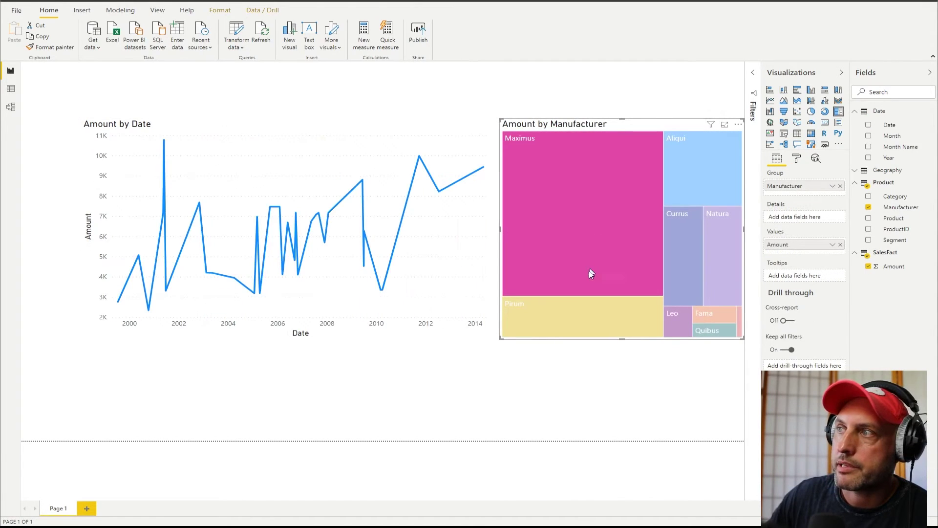
{"action": "left_click", "coordinate": [585, 312]}
{"action": "left_click", "coordinate": [683, 188]}
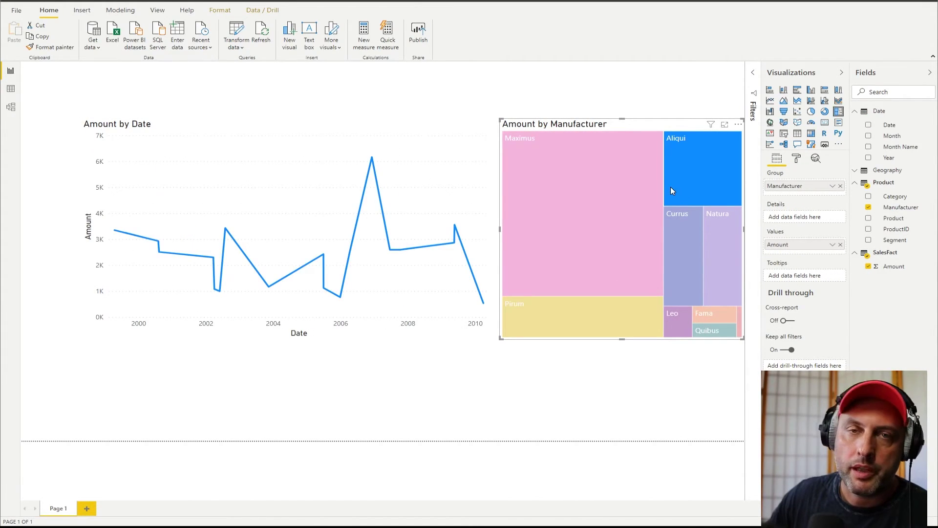